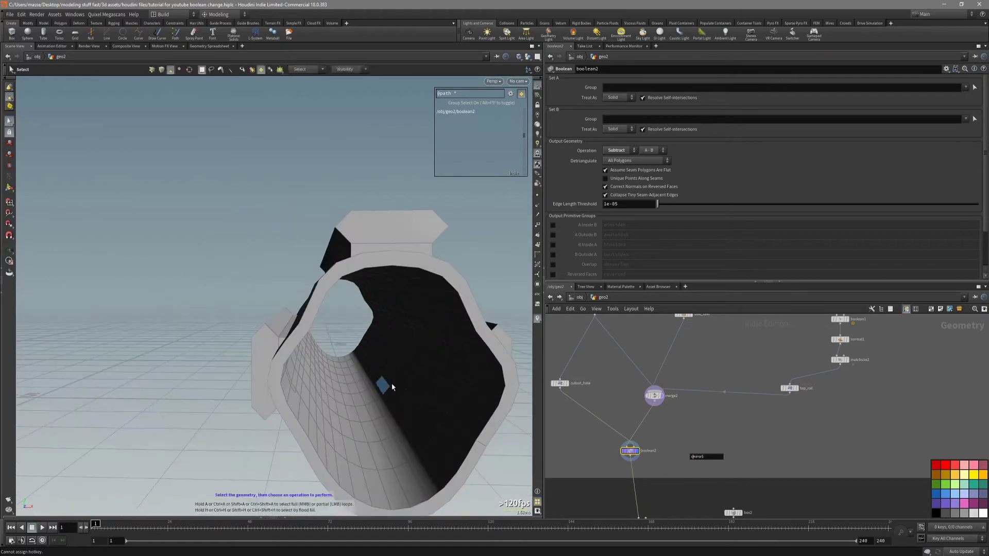
Widen the parameter and network panes to make more room for the geo2 node network
key(s)
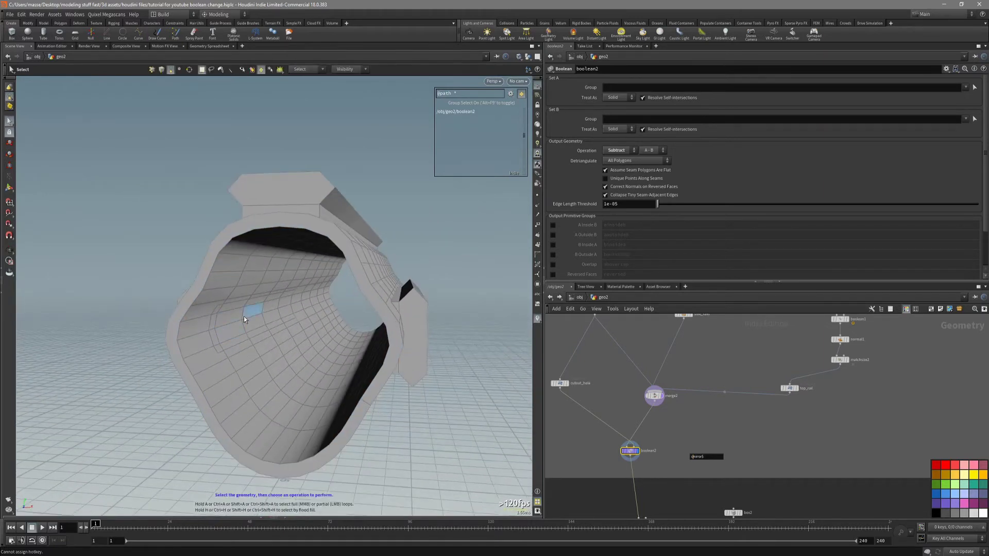
mouse_move(607, 405)
middle_down()
mouse_move(582, 447)
mouse_move(587, 422)
mouse_move(617, 394)
middle_up()
drag(545, 392, 512, 394)
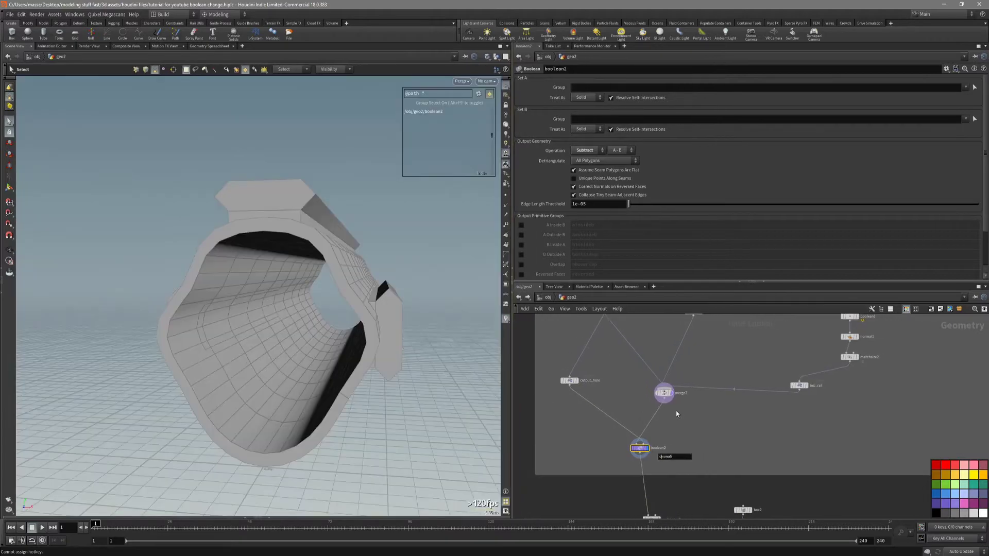
Display side_rails, top_rail and base_rail_shape one after another to examine each separate part of the handguard
click(671, 394)
alt+drag(438, 340, 411, 375)
middle_drag(660, 341, 632, 397)
click(666, 366)
click(673, 366)
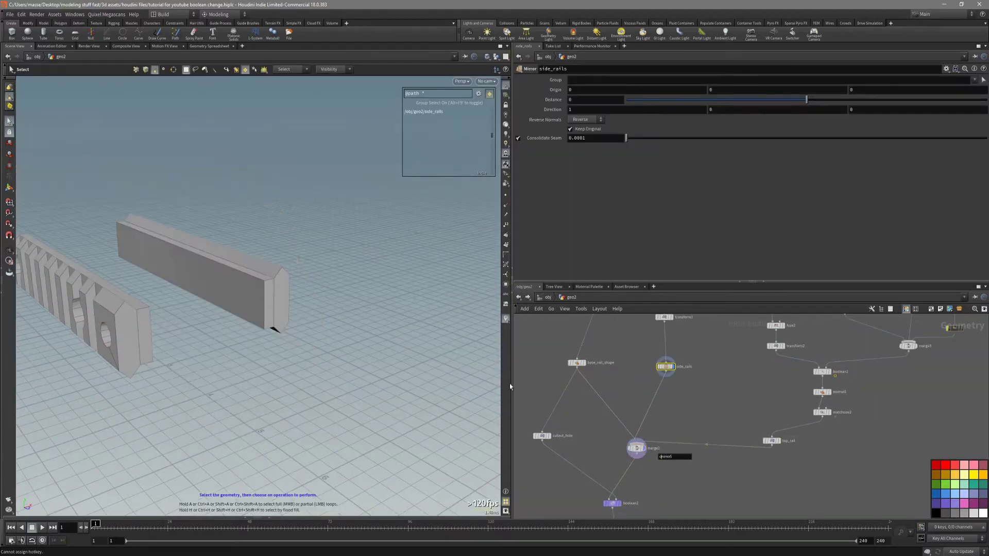
click(772, 440)
click(779, 441)
click(577, 363)
click(583, 363)
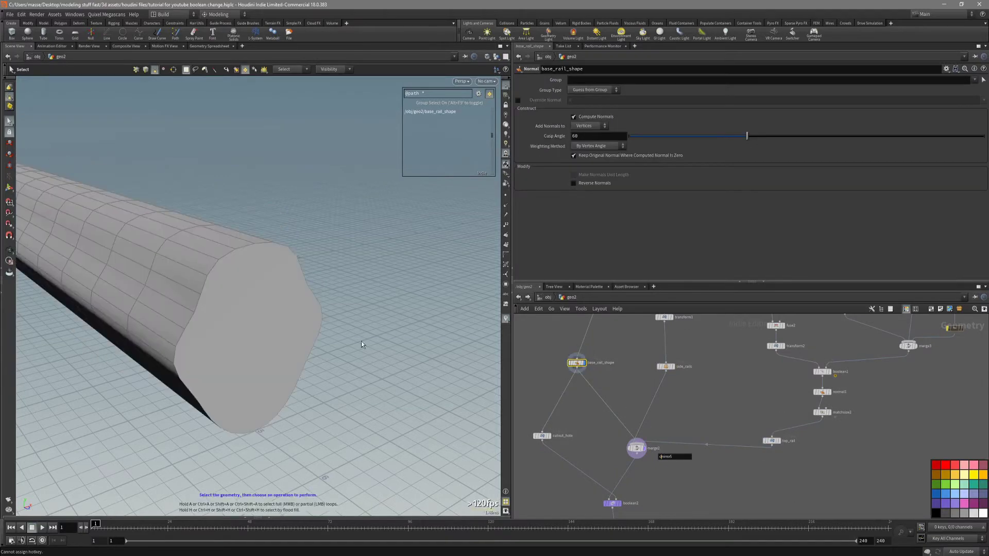
mouse_move(360, 346)
alt+mouse_down()
mouse_move(242, 335)
mouse_move(310, 330)
mouse_move(253, 335)
mouse_move(307, 335)
mouse_move(289, 332)
alt+mouse_up()
alt+drag(353, 360, 311, 369)
Display merge2, cutout_hole and boolean2 in turn to compare the merged body, the cutter and the subtraction result
click(636, 448)
click(644, 448)
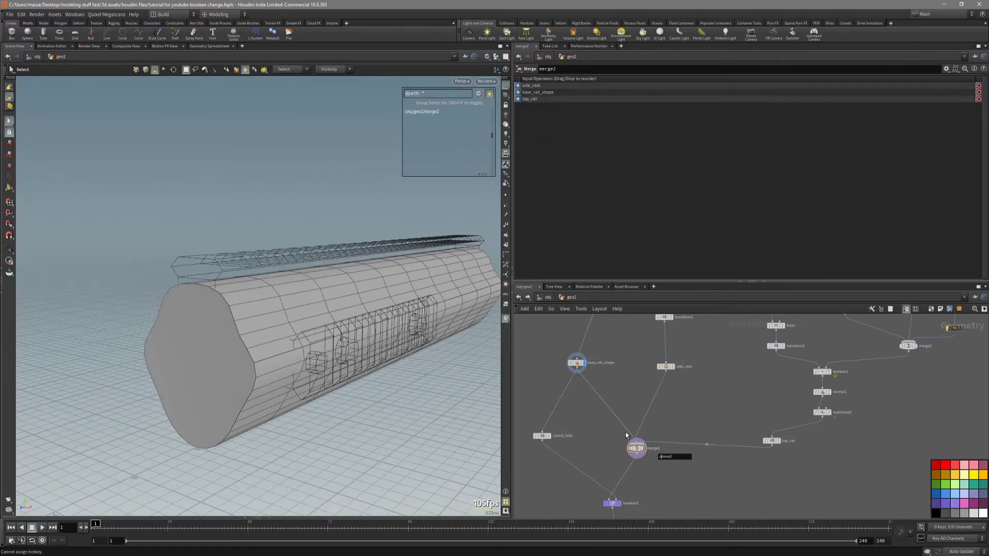
alt+drag(371, 371, 226, 309)
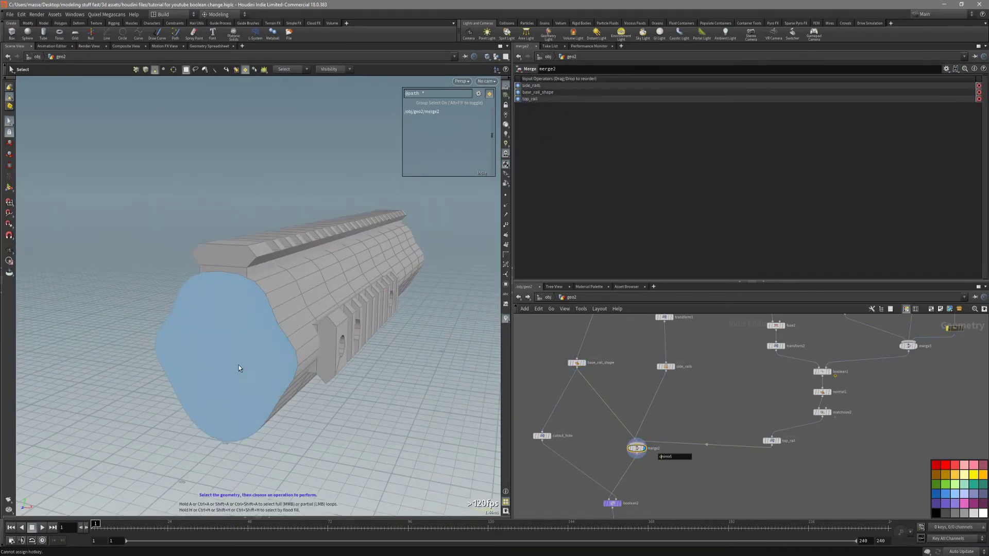
middle_drag(578, 448, 578, 424)
click(542, 412)
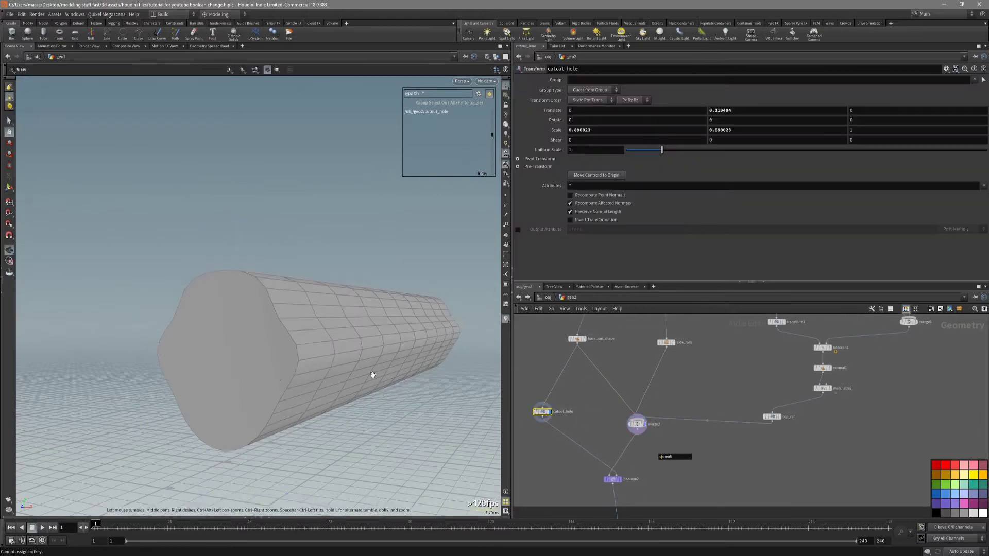
alt+drag(372, 375, 337, 387)
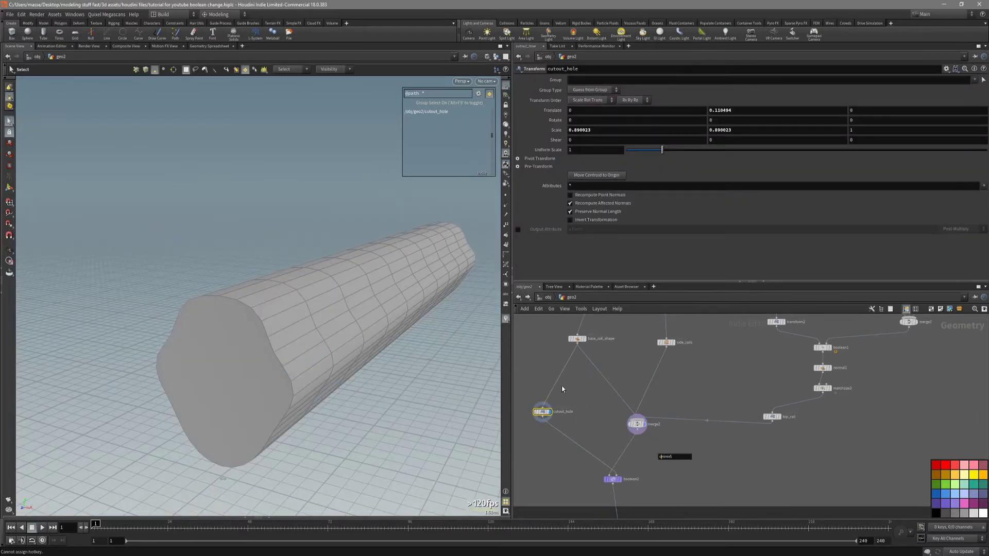
middle_drag(568, 412, 577, 380)
click(620, 447)
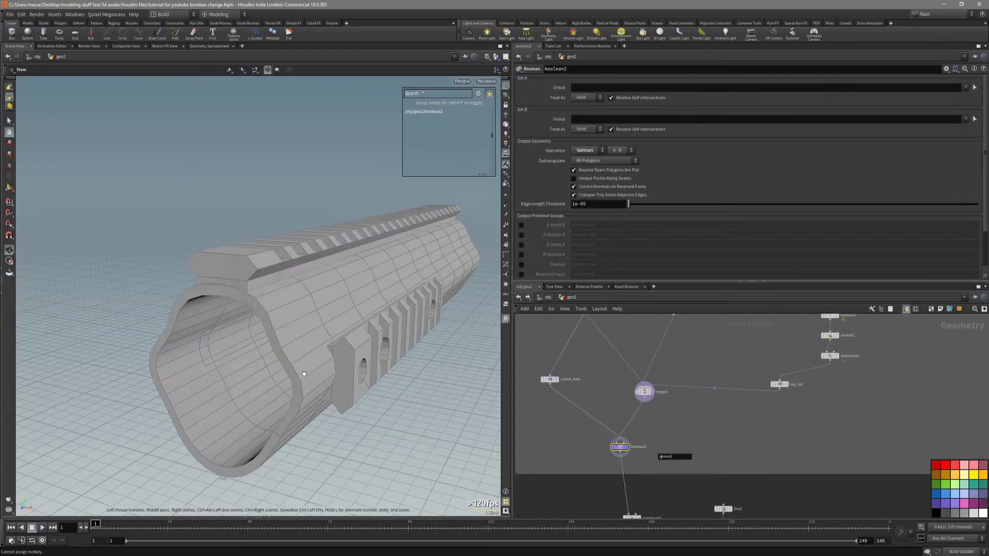
mouse_move(340, 355)
mouse_down()
mouse_move(311, 362)
mouse_move(340, 348)
mouse_move(332, 354)
mouse_up()
List boolean2's 3D-connected islands in the group list using +3d and select the main body island
key(shift+w)
click(301, 77)
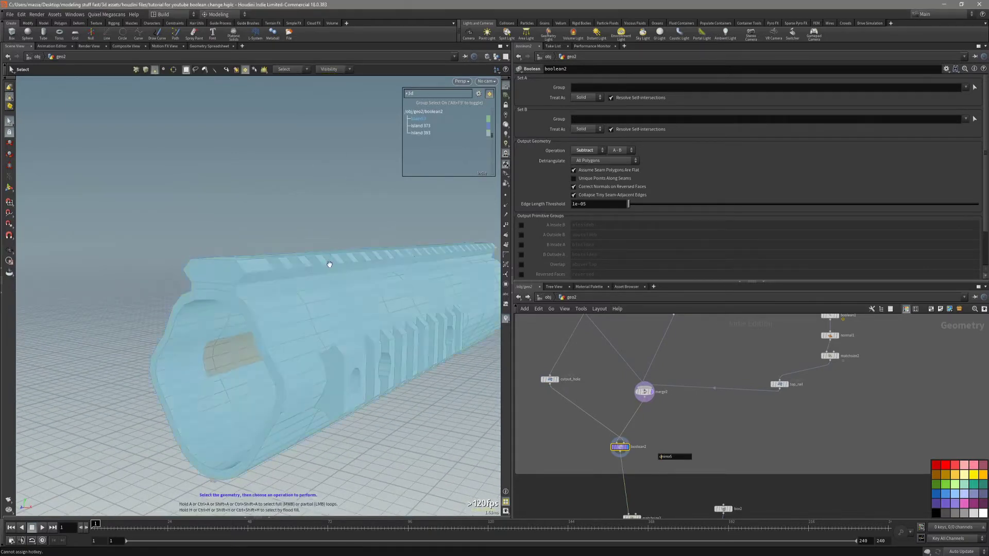
alt+drag(273, 335, 282, 289)
click(235, 326)
click(393, 309)
click(400, 330)
click(450, 300)
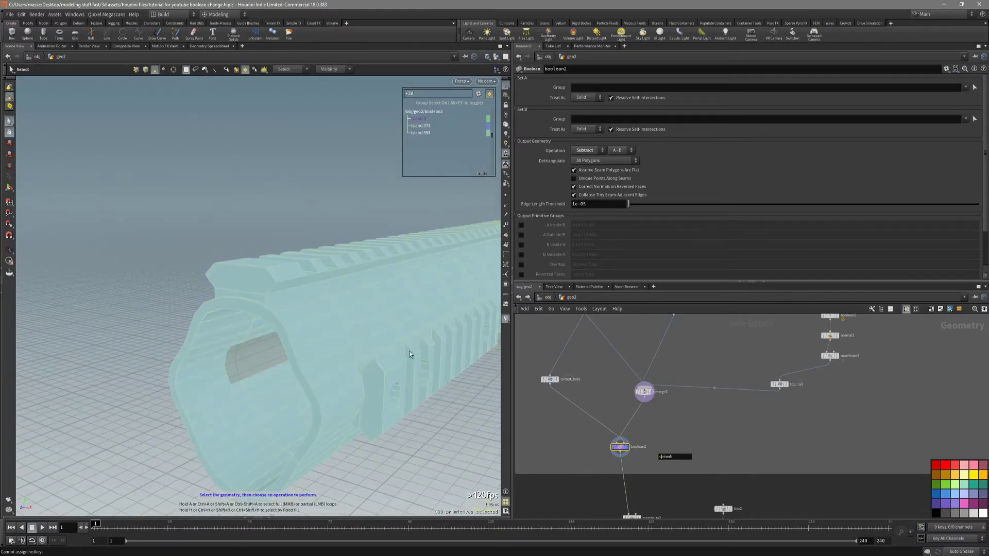
Select the leftover rail pieces on the tube's inner walls to inspect them as separate islands
alt+drag(409, 350, 420, 354)
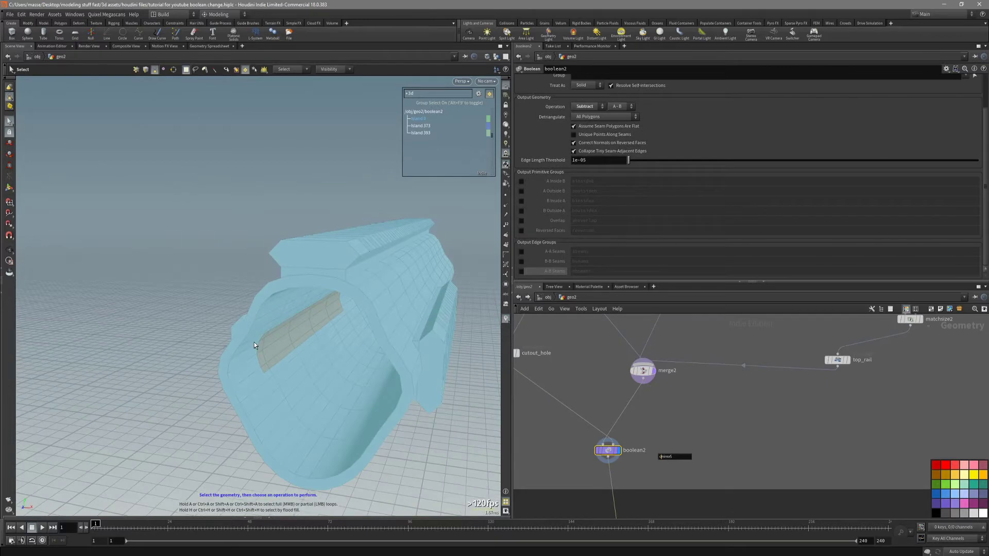
alt+drag(254, 342, 335, 355)
click(273, 352)
click(262, 356)
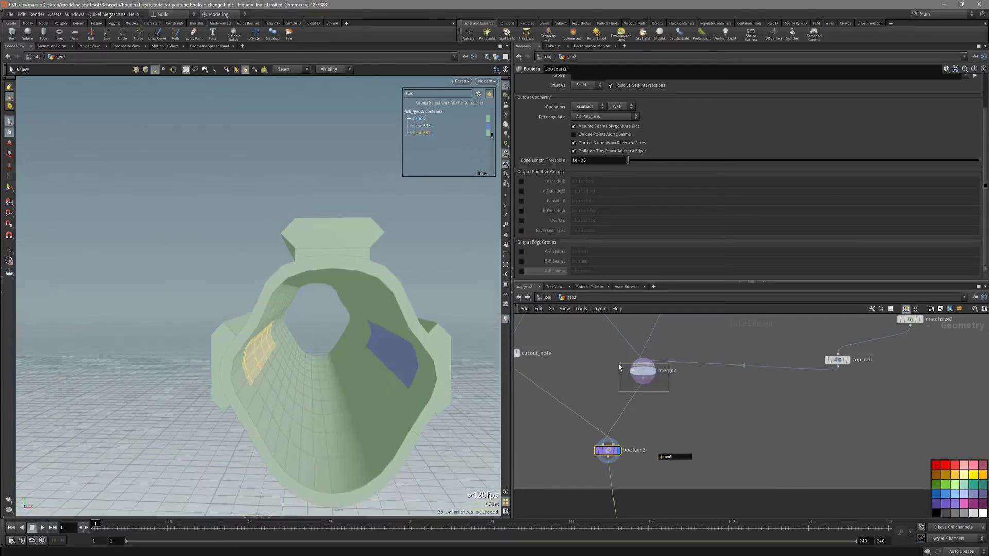
Examine the islands of merge2, selecting a side rail, and compare the merged body with the cutout_hole shape
drag(619, 364, 617, 365)
key(r)
alt+drag(335, 360, 390, 379)
click(411, 388)
middle_drag(569, 363, 587, 382)
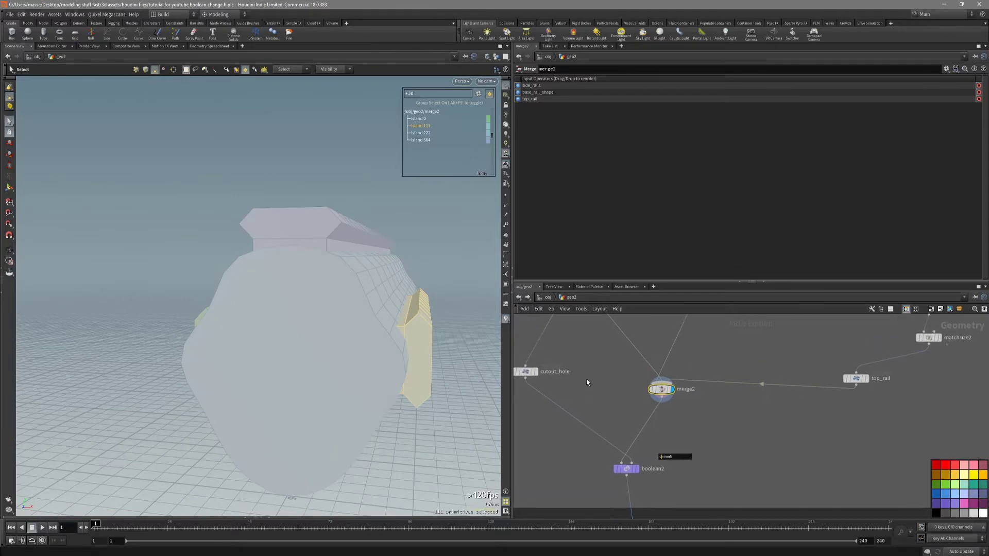
click(526, 373)
key(r)
click(661, 390)
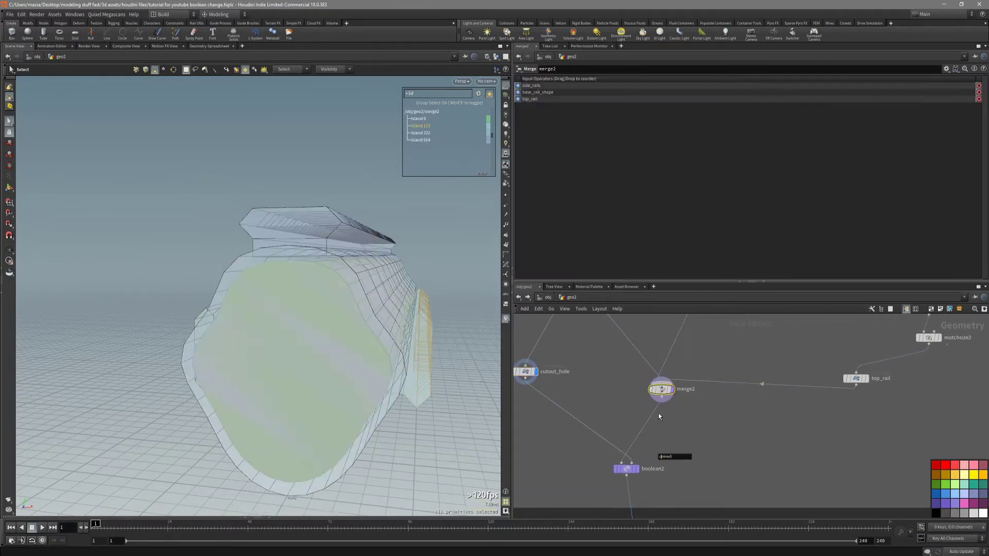
key(r)
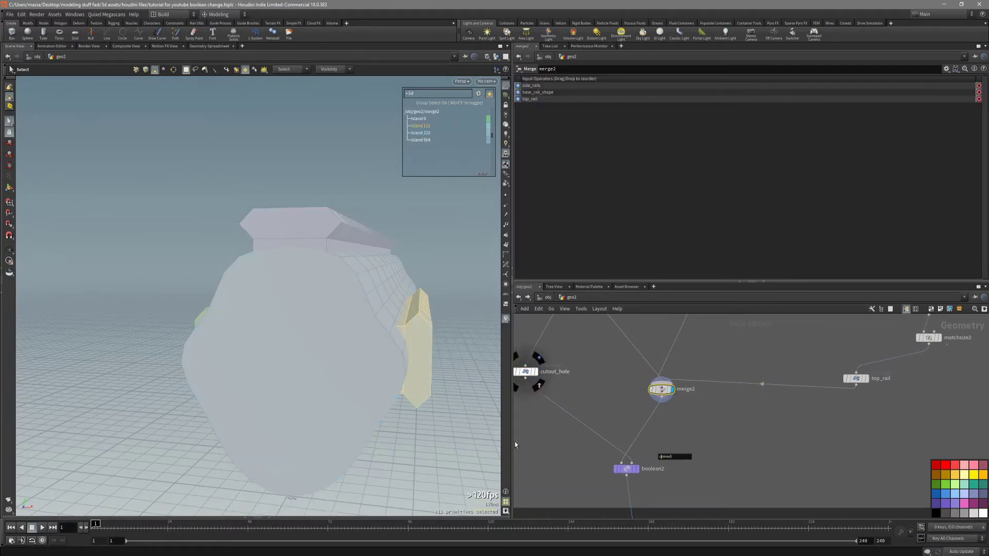
Display boolean2 and examine the hollowed tube's interior and its islands from several angles
click(626, 468)
key(r)
drag(330, 334, 393, 324)
click(303, 368)
drag(296, 247, 317, 343)
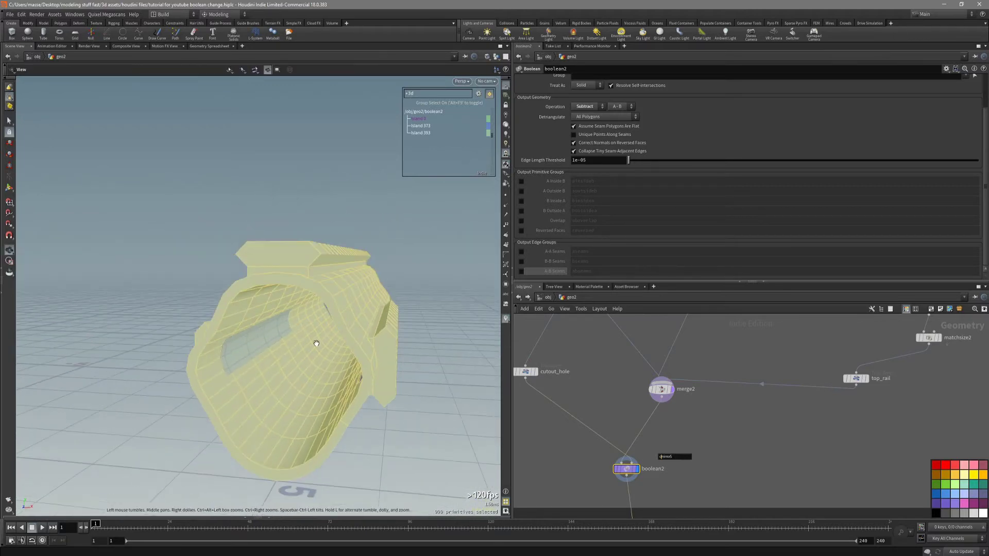
middle_drag(652, 457, 660, 421)
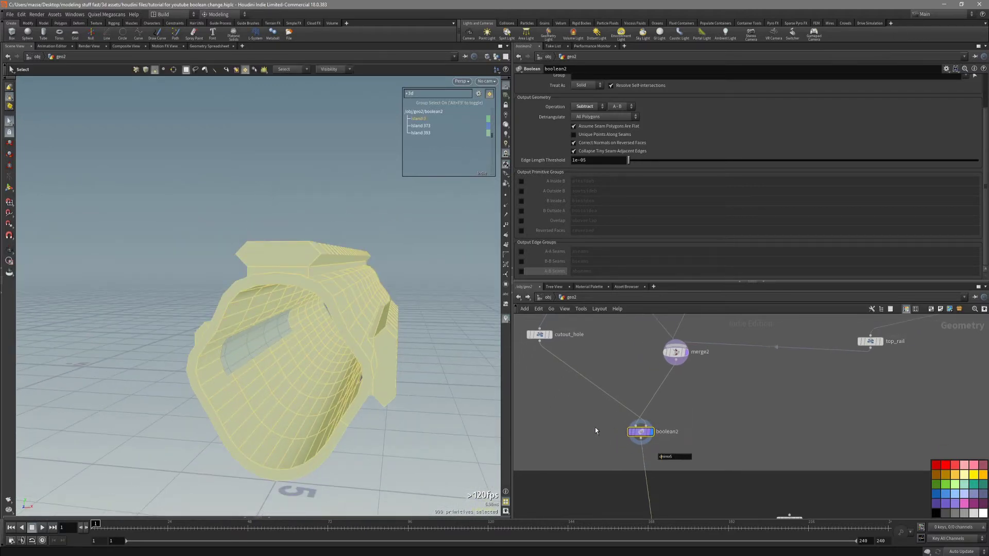
middle_drag(595, 428, 592, 461)
scroll(594, 453, down, 1)
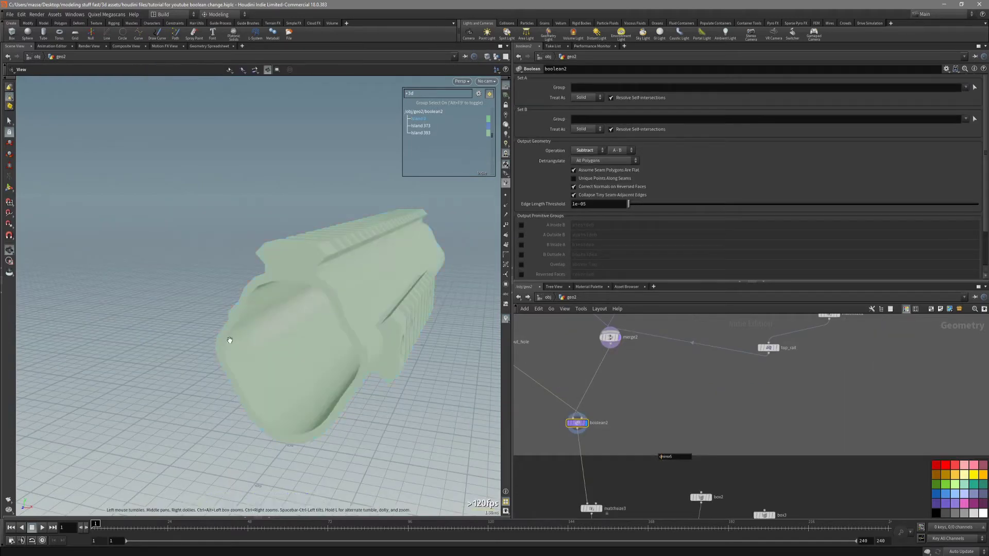
drag(230, 340, 275, 335)
drag(393, 342, 404, 336)
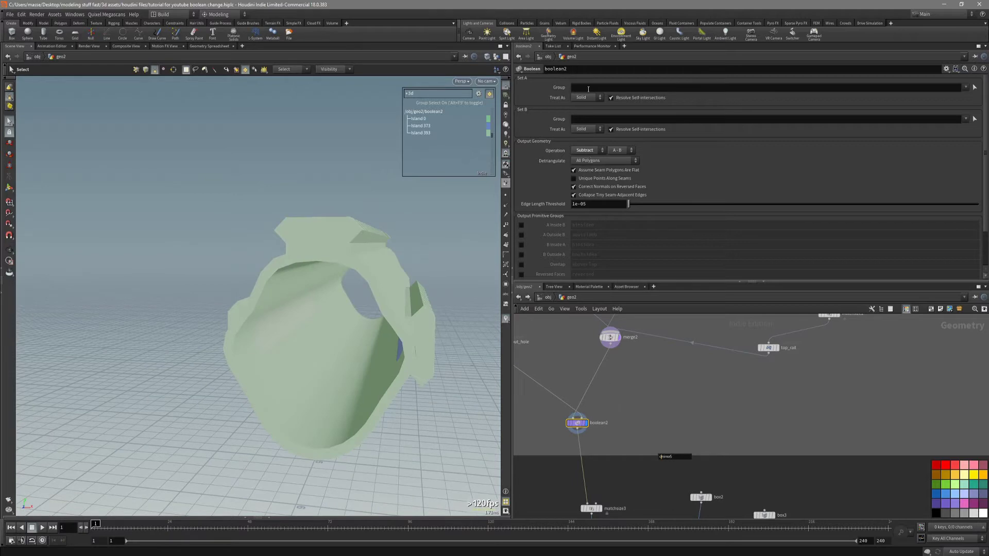
drag(457, 335, 459, 331)
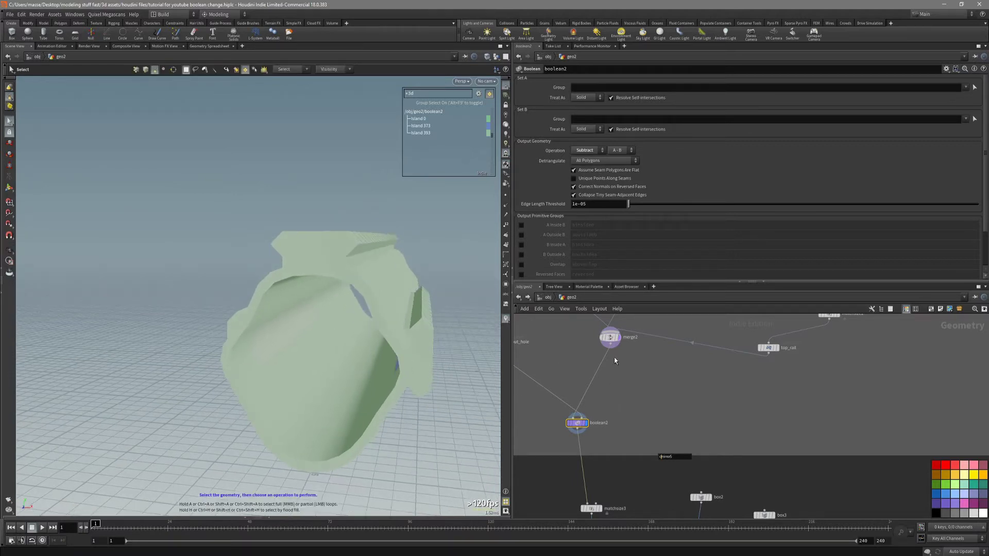
scroll(603, 413, up, 2)
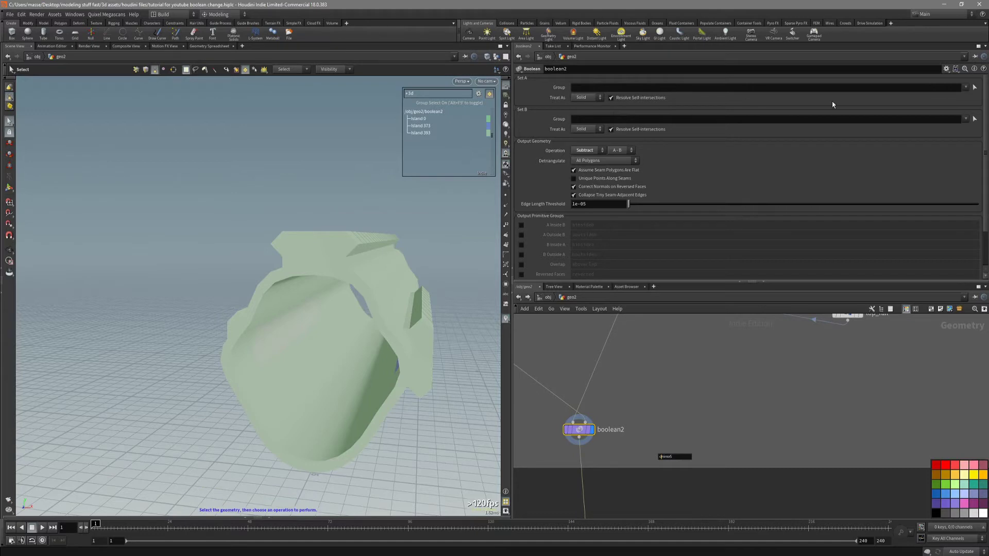
Restrict boolean2's Set A group to the main tube body, primitives 222-563, by picking its island from the merged geometry
click(975, 87)
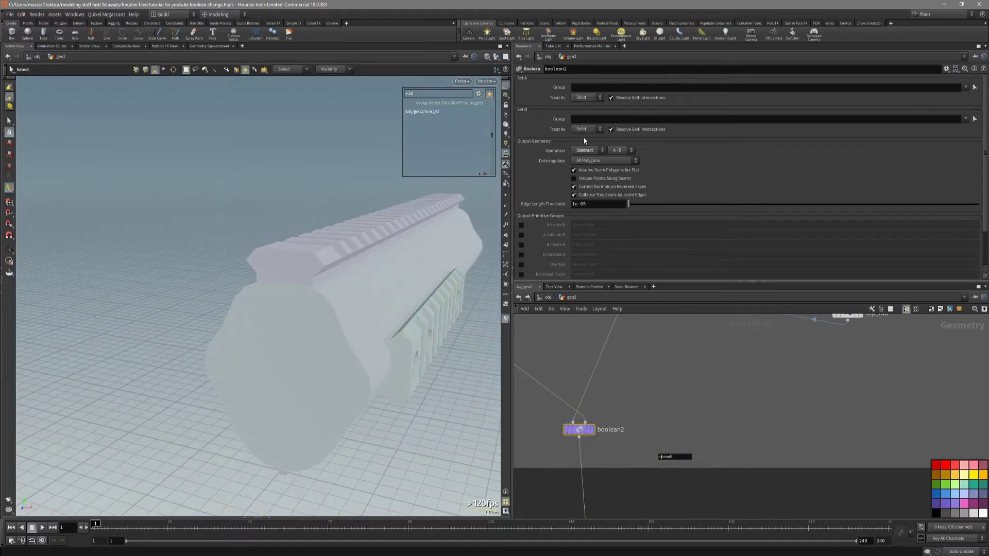
click(334, 70)
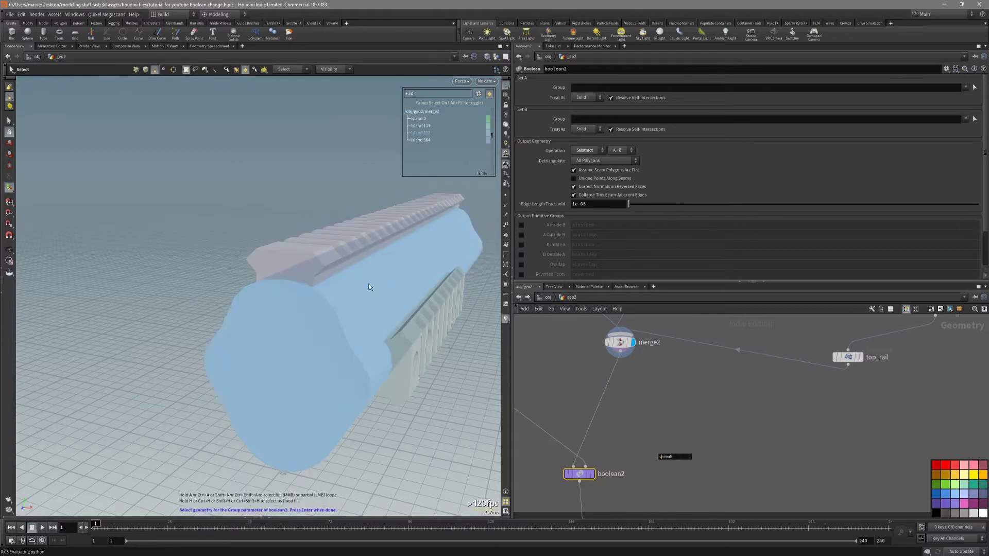
alt+drag(369, 283, 427, 288)
click(384, 292)
key(Return)
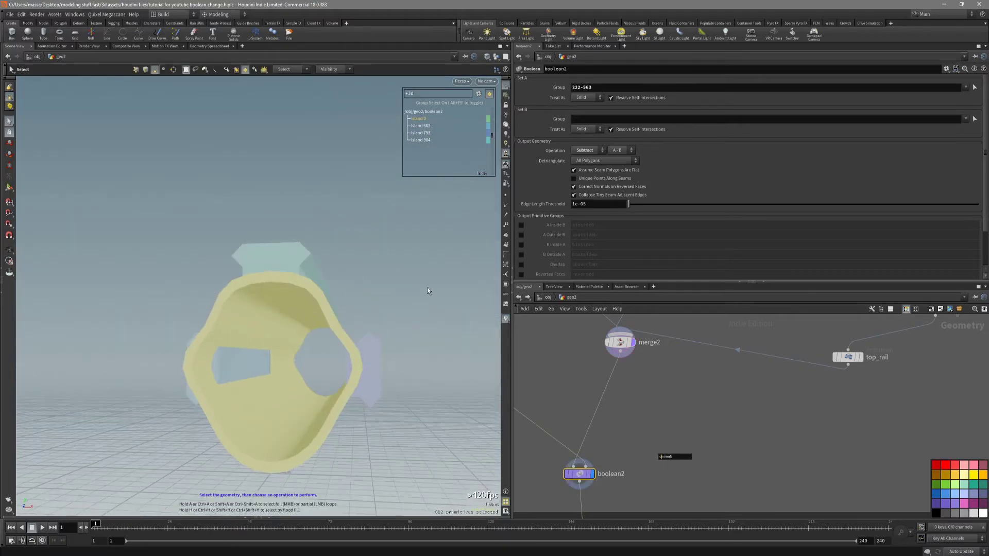
Inspect how the side rails meet the hollowed tube inside and outside with only the tube in Set A
middle_drag(567, 490, 567, 450)
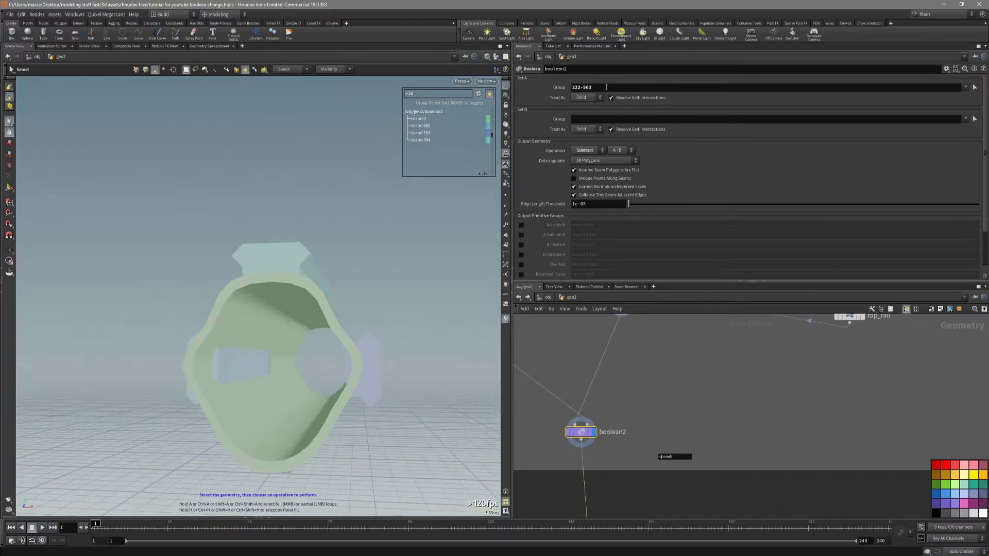
alt+drag(335, 309, 357, 359)
key(s)
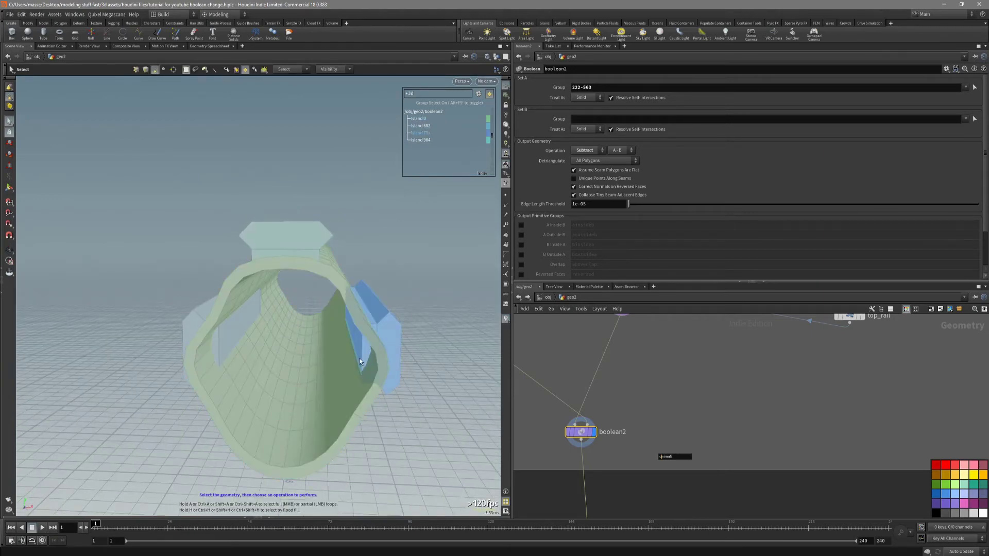
alt+drag(359, 361, 261, 342)
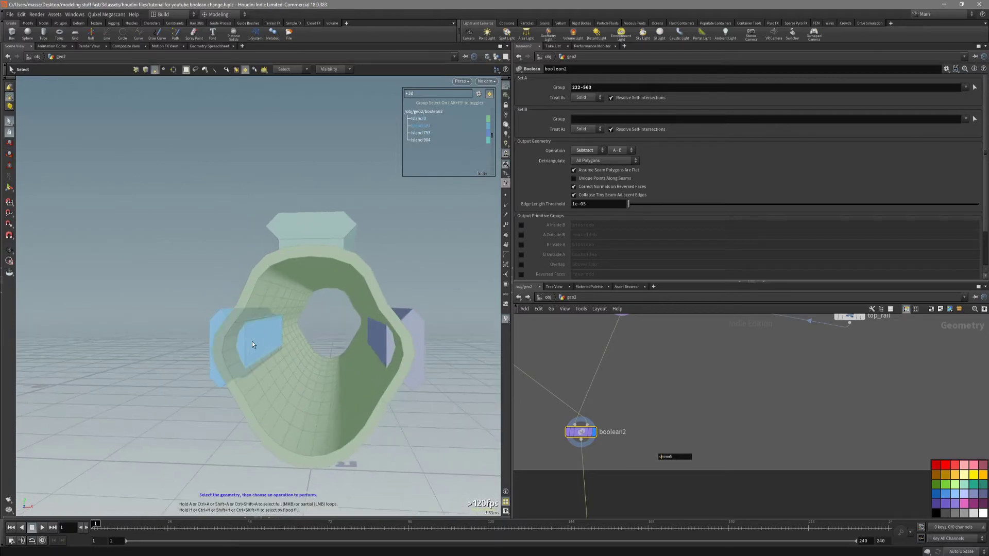
mouse_move(355, 352)
alt+mouse_down()
mouse_move(281, 394)
mouse_move(346, 344)
alt+mouse_up()
scroll(628, 393, down, 2)
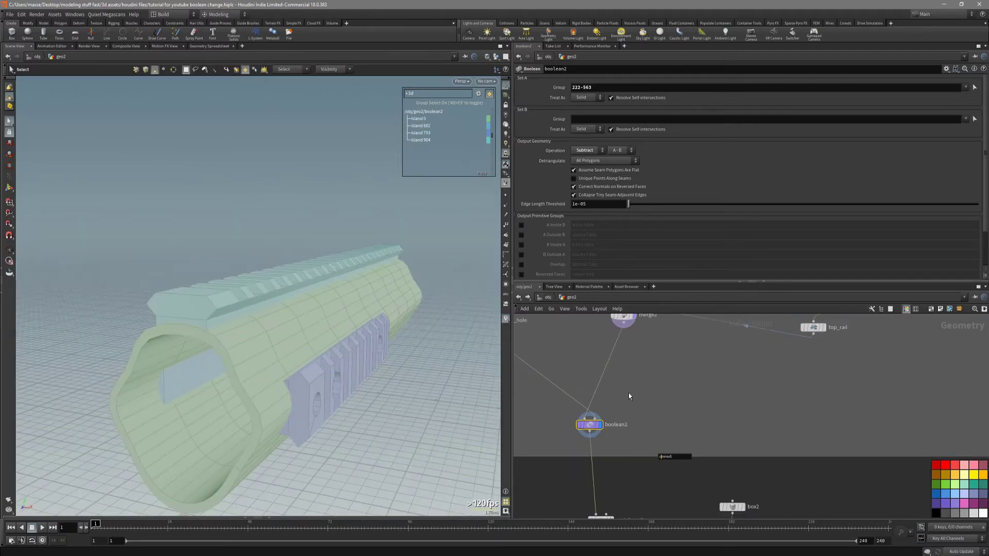
alt+drag(317, 375, 411, 330)
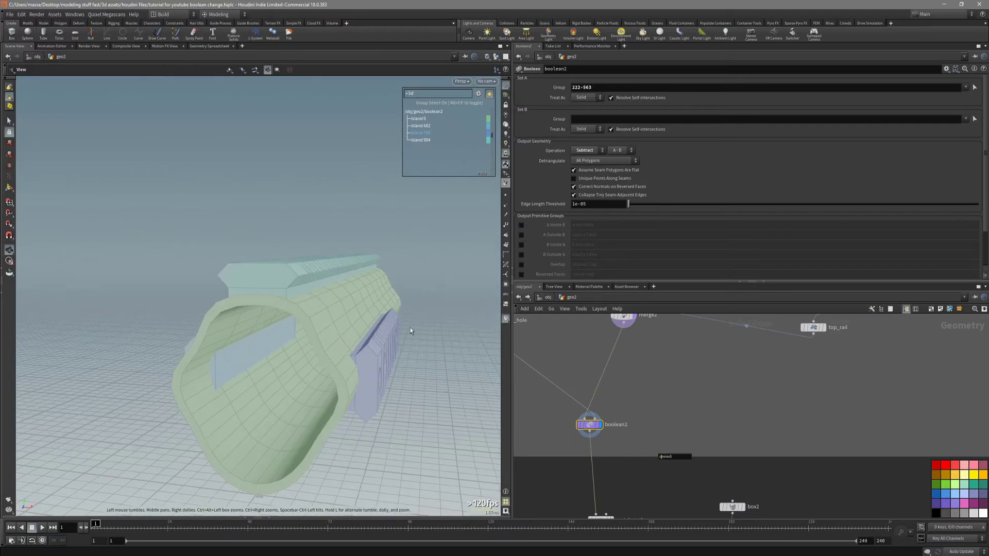
Repick boolean2's Set A group to contain the tube body and both side rails, primitives 0-563
click(975, 89)
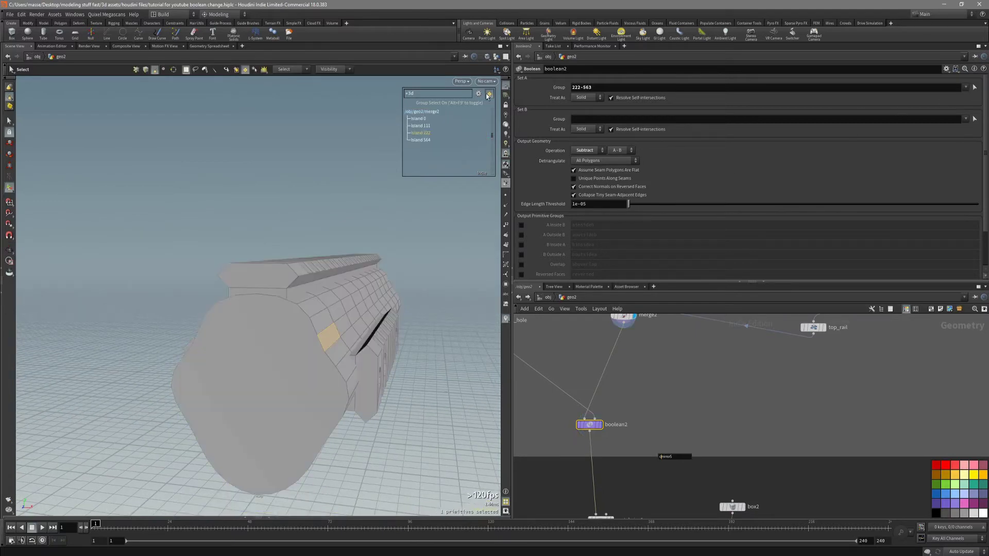
click(332, 301)
shift+click(382, 336)
alt+drag(235, 344, 272, 340)
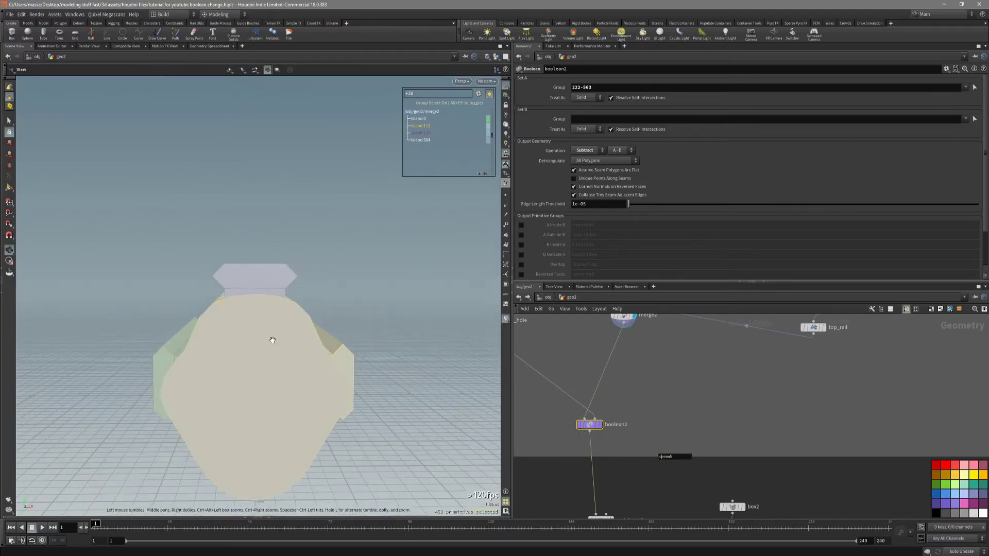
shift+click(162, 350)
mouse_move(164, 350)
alt+mouse_down()
mouse_move(217, 350)
mouse_move(140, 368)
mouse_move(205, 342)
mouse_move(181, 341)
alt+mouse_up()
key(Return)
Examine the new boolean2 result, checking the inner wall pieces, side rails and top rail from several angles
key(shift+w)
key(s)
click(348, 341)
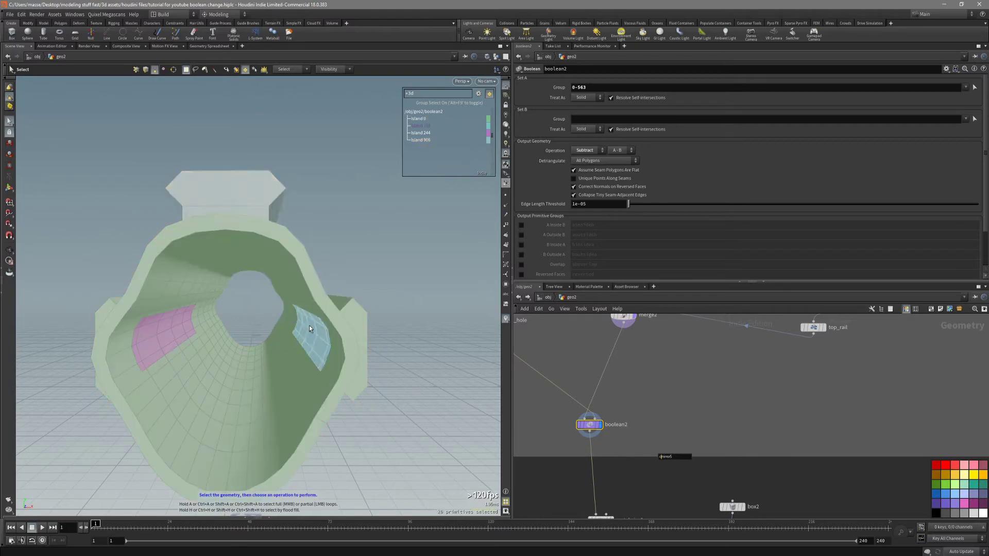
alt+drag(309, 325, 354, 320)
click(428, 378)
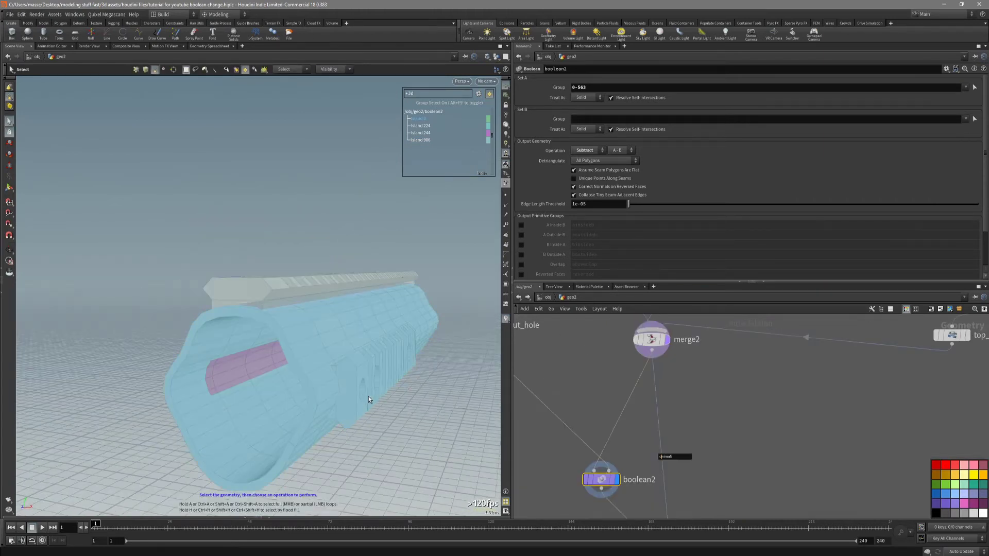
key(Escape)
drag(363, 397, 357, 372)
middle_drag(633, 471, 635, 440)
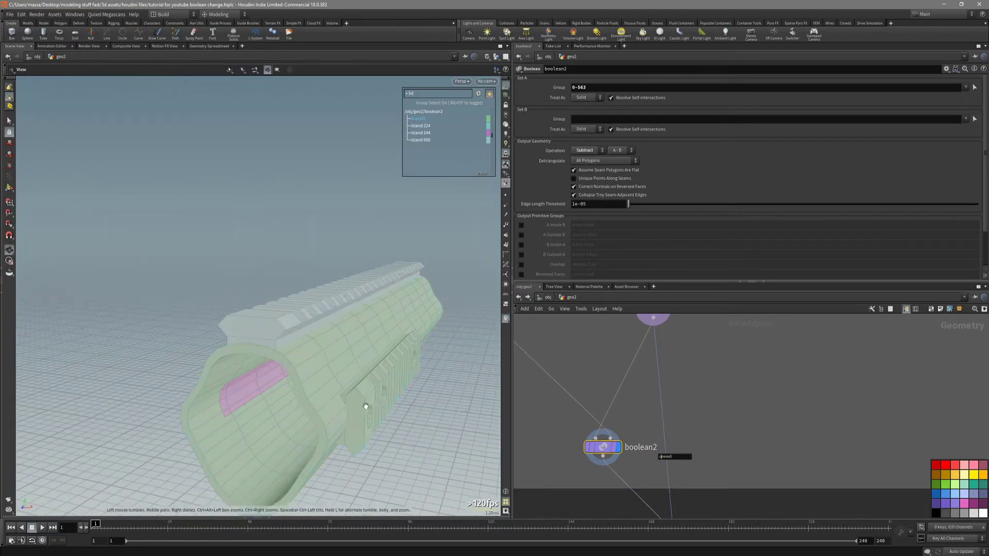
Compare the solid merged geometry from merge2 with boolean2's hollowed result
alt+drag(364, 404, 364, 393)
middle_drag(692, 379, 671, 447)
click(633, 376)
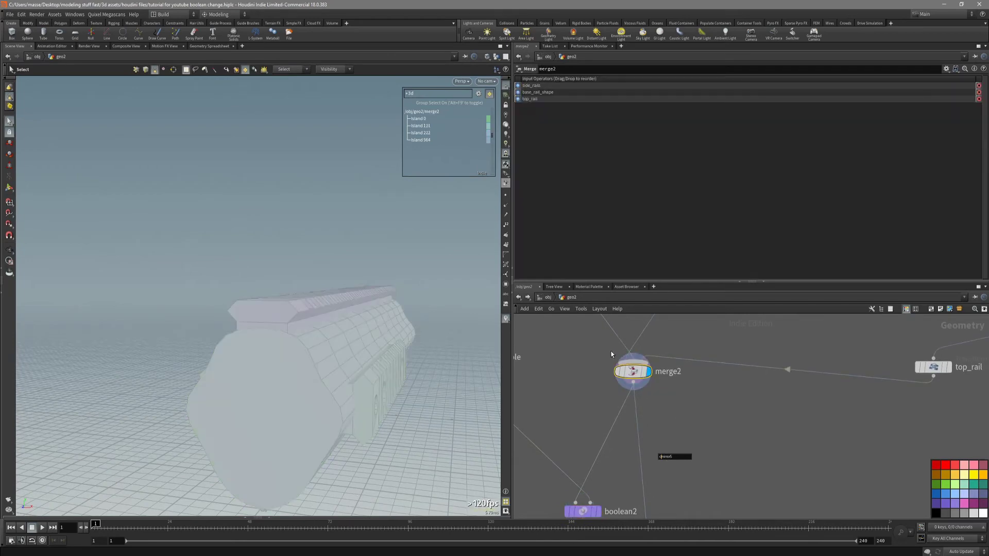
ctrl+scroll(592, 415, down, 2)
click(596, 473)
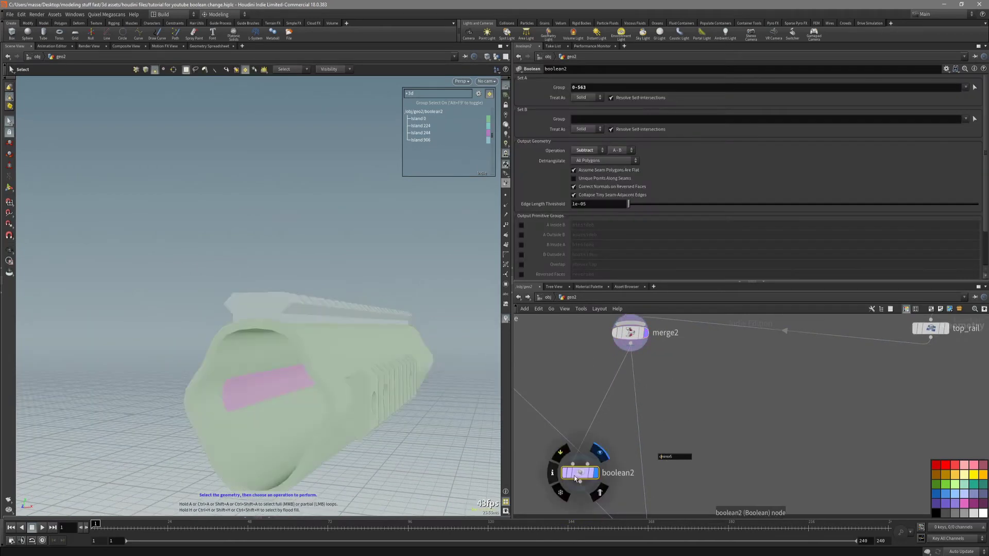
alt+drag(323, 341, 314, 365)
Insert a Split node on the wire between merge2 and boolean2
key(Tab)
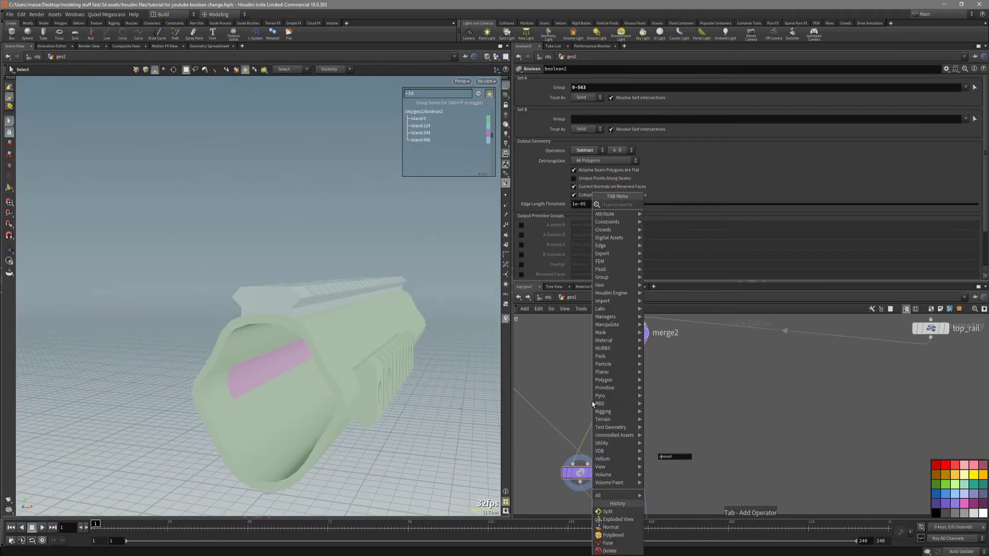
text(split)
key(Return)
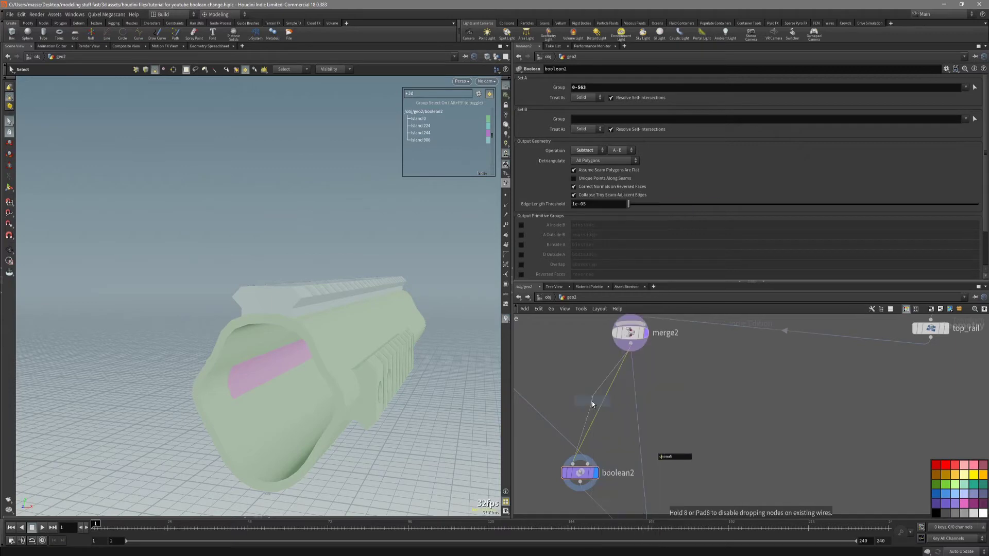
click(592, 404)
alt+drag(334, 329, 360, 342)
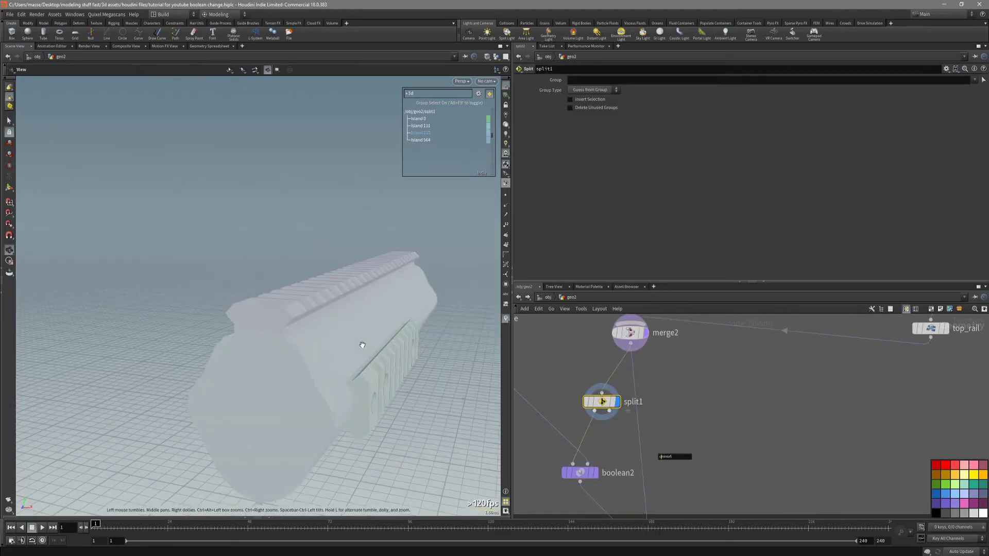
Set split1's group to the main tube body, primitives 222-563, by picking its island from the merged geometry
click(983, 80)
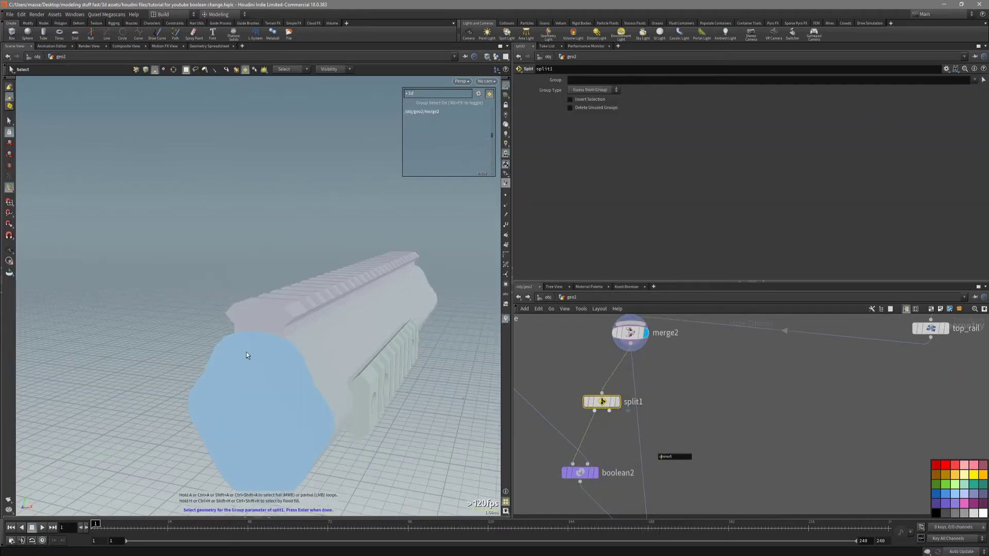
double_click(333, 330)
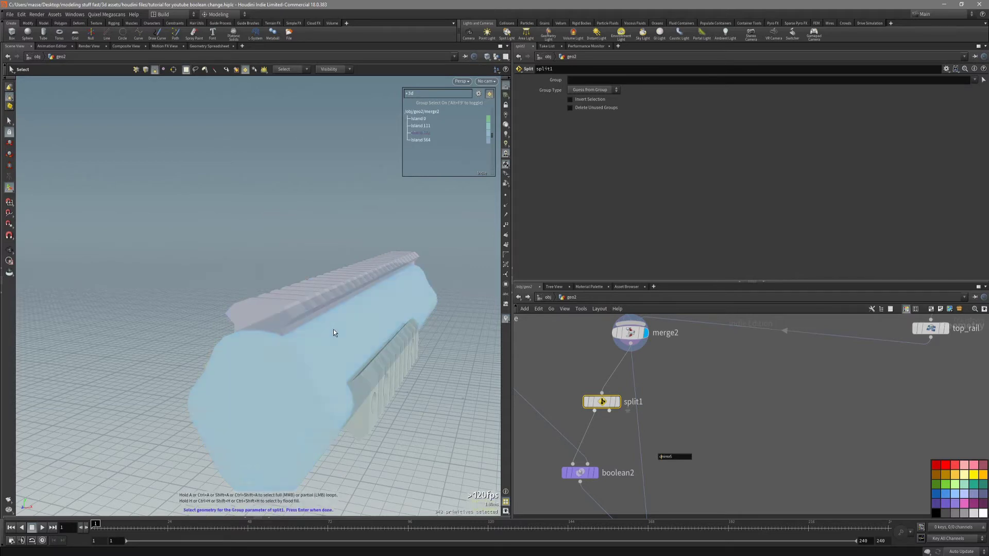
key(Return)
mouse_move(342, 356)
alt+mouse_down()
mouse_move(325, 343)
mouse_move(340, 347)
alt+mouse_up()
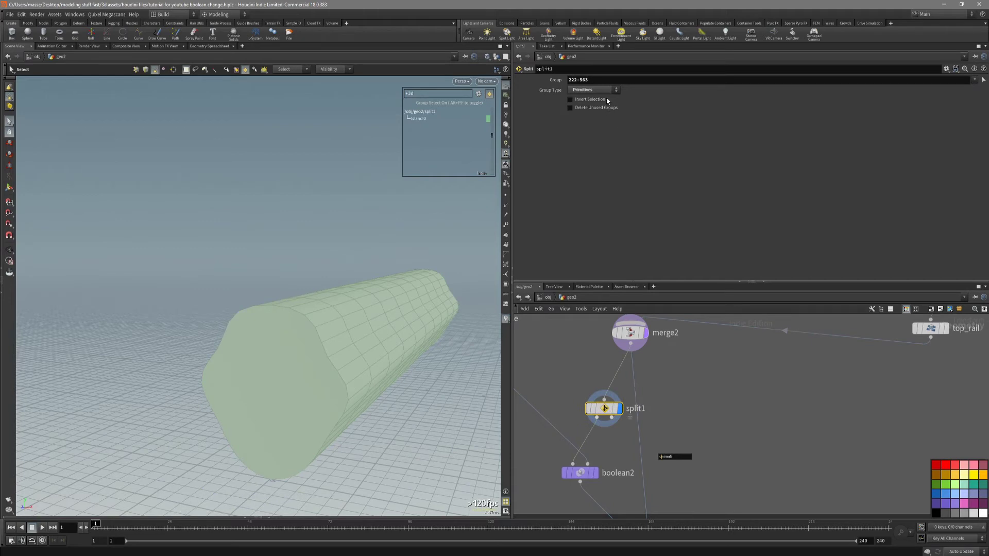
Toggle split1's Invert Selection on and off to compare the isolated tube body with the remaining rails, leaving it on
click(570, 99)
alt+drag(405, 282, 397, 309)
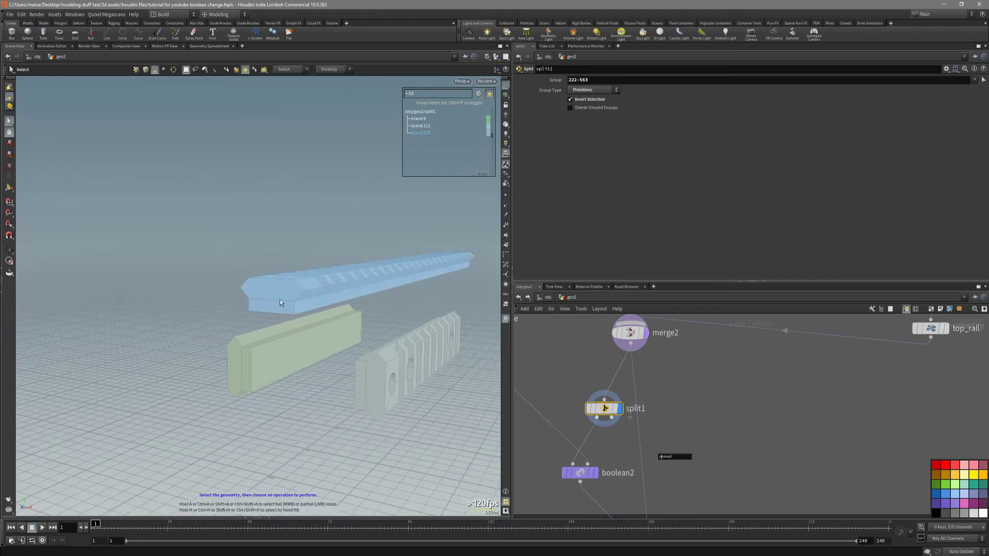
click(599, 101)
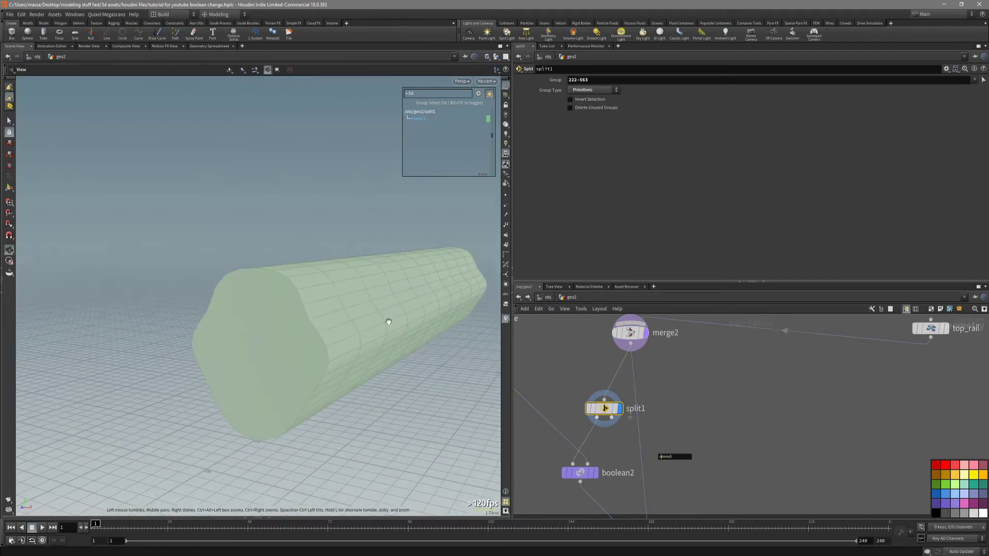
alt+drag(357, 319, 366, 255)
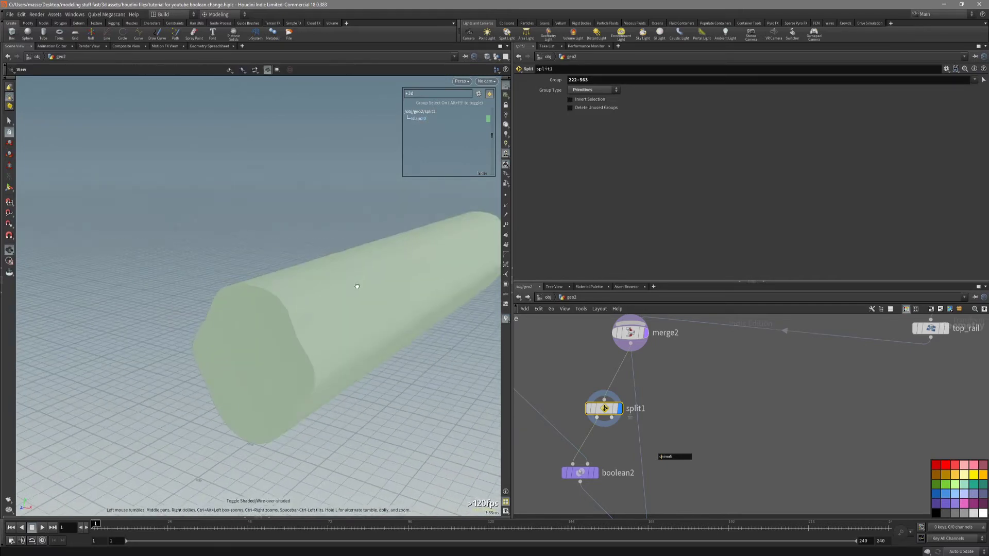
click(596, 101)
alt+drag(404, 310, 432, 313)
Display boolean2 and examine how the cutter trims the inner faces of the side rails and top rail
middle_drag(571, 447, 574, 428)
click(583, 452)
click(597, 452)
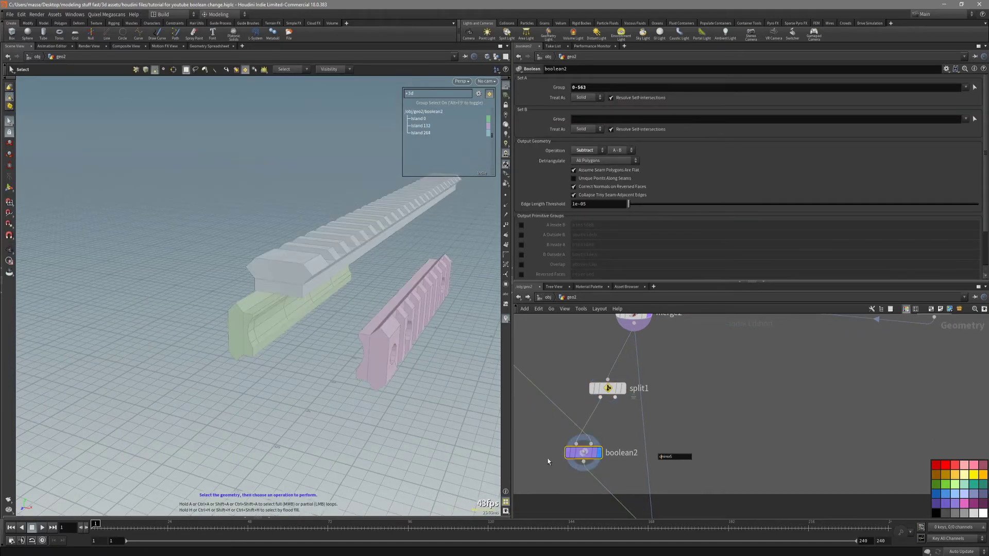
middle_drag(554, 463, 544, 446)
scroll(543, 440, up, 2)
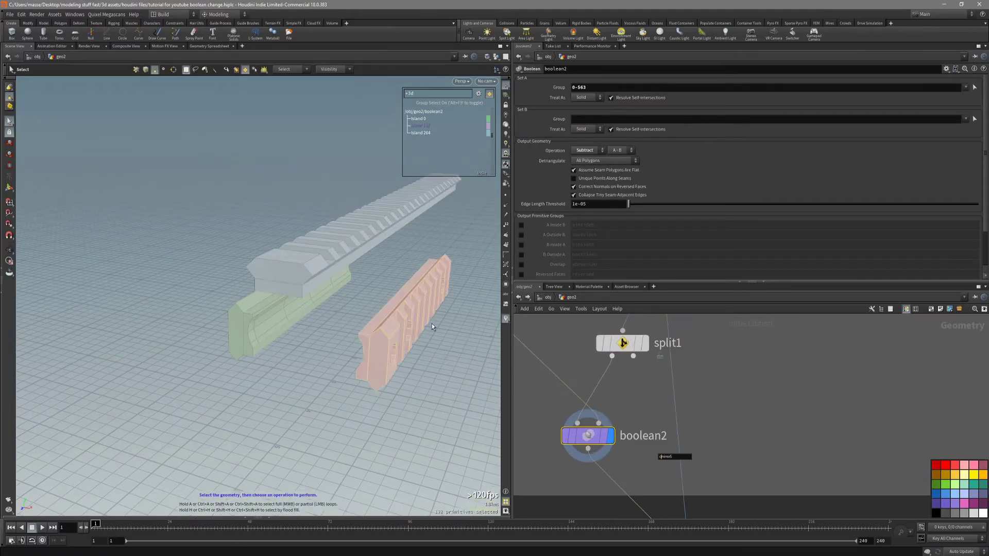
key(Escape)
drag(430, 378, 416, 320)
scroll(416, 320, up, 2)
key(s)
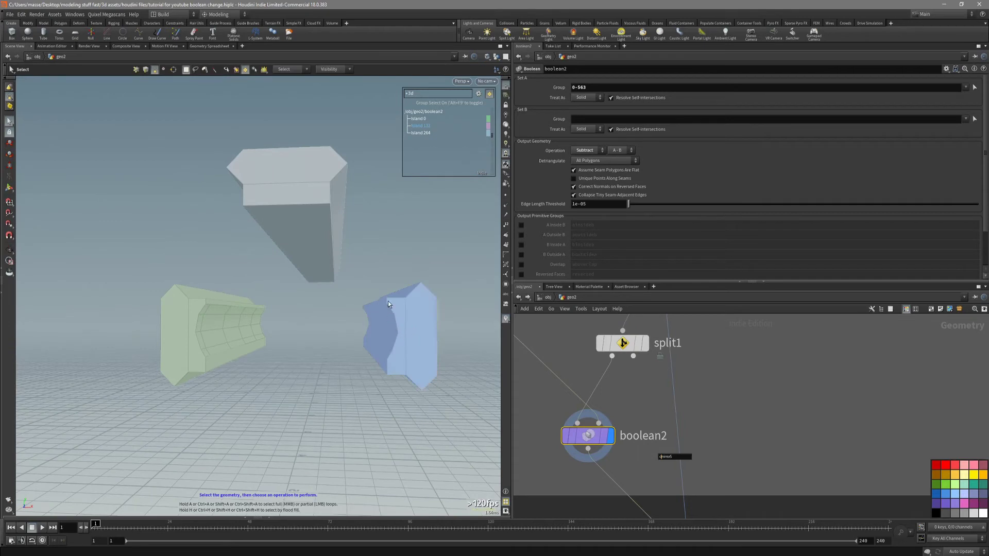
scroll(541, 436, down, 2)
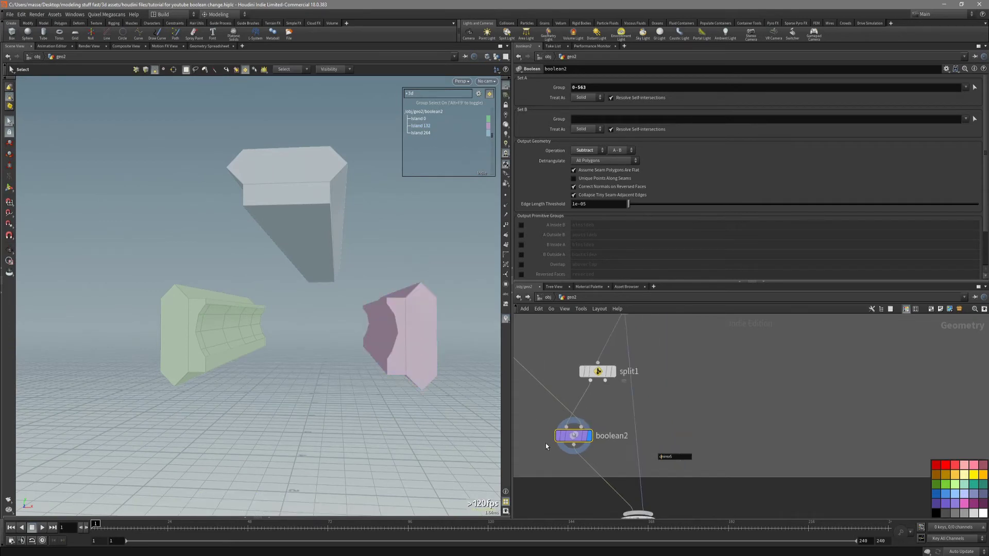
Turn off split1's Invert Selection and display boolean2 to inspect the hollowed tube body on its own
click(599, 371)
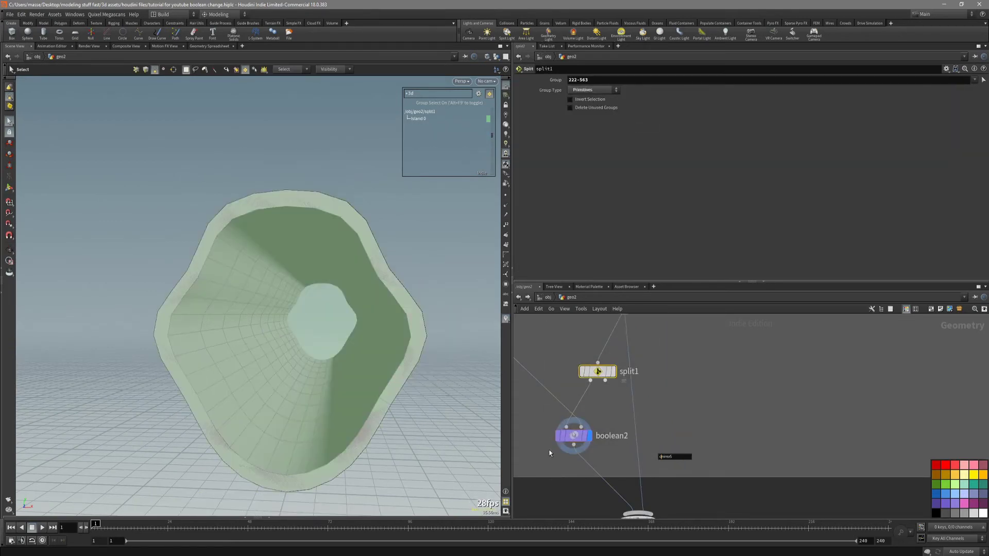
click(574, 435)
alt+drag(392, 351, 283, 373)
scroll(309, 376, down, 2)
scroll(690, 422, down, 2)
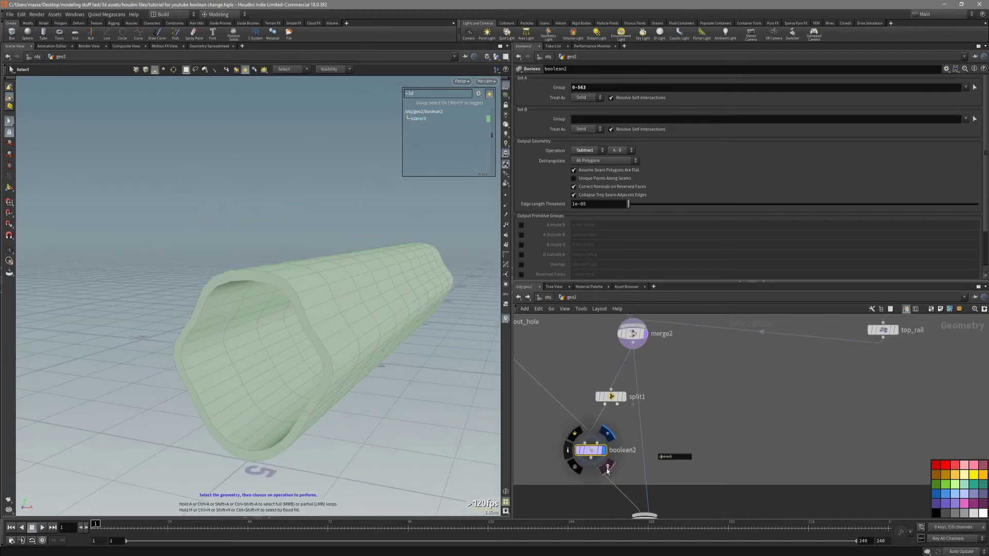
Duplicate boolean2 beside the original and feed the copy's first input from split1's second output, displaying the trimmed rails
alt+drag(601, 458, 691, 445)
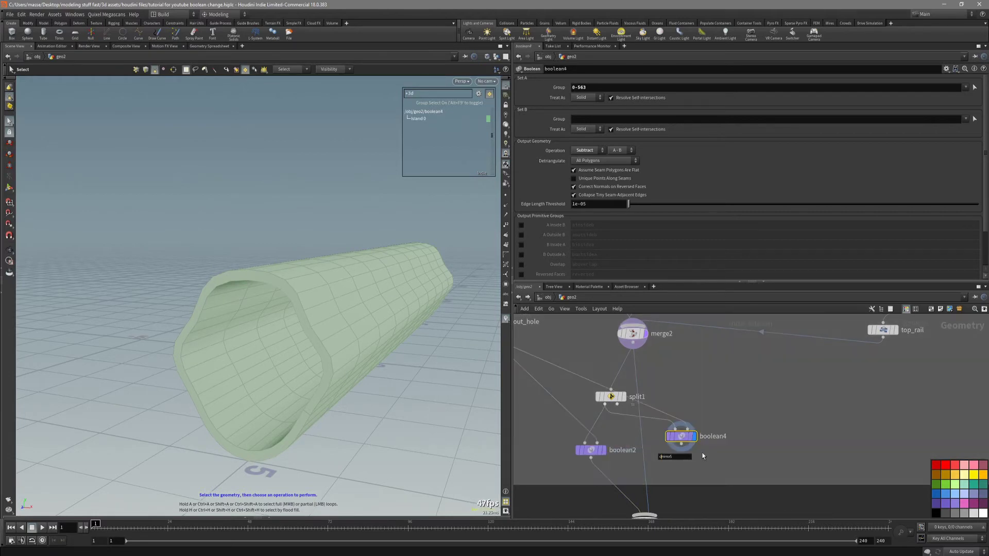
scroll(690, 438, up, 2)
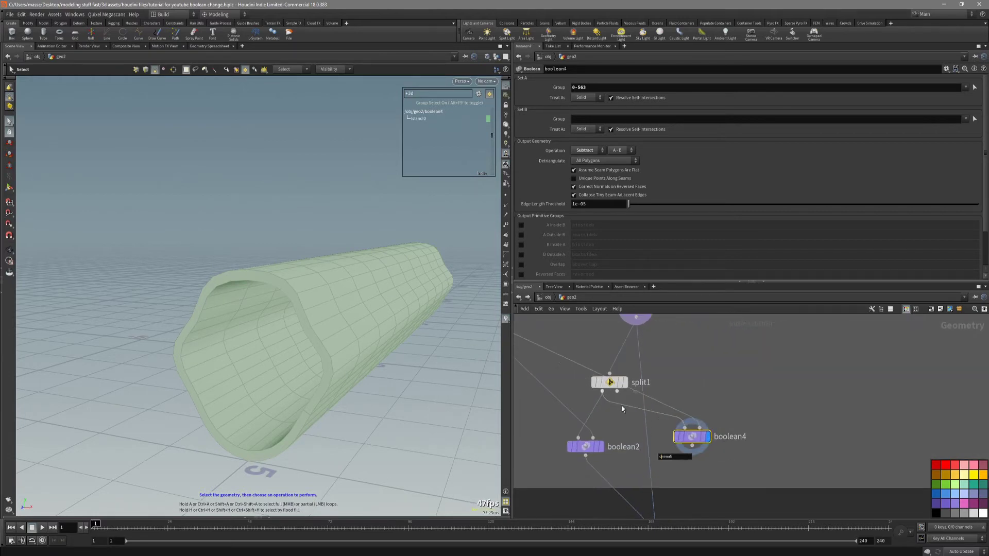
click(612, 384)
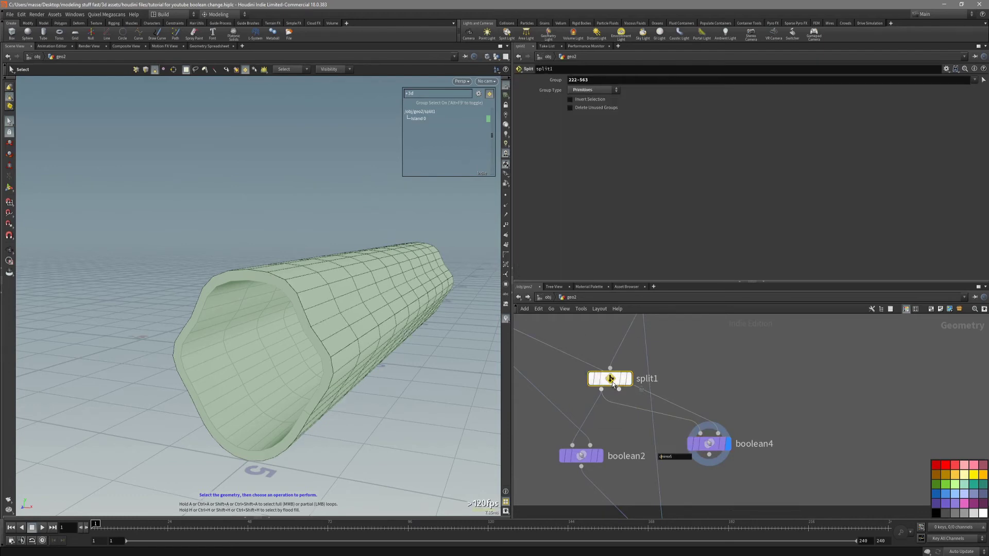
click(699, 433)
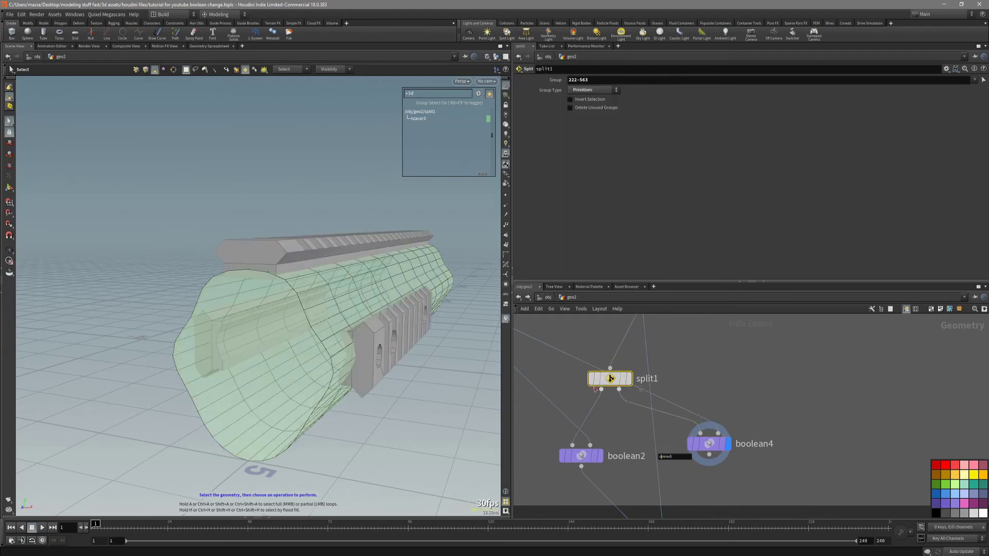
click(716, 445)
alt+drag(330, 381, 415, 351)
Cut merge2's direct wire into merge5, connect the duplicated Boolean to merge5 instead, and display merge5
middle_drag(629, 474, 603, 413)
scroll(604, 415, down, 1)
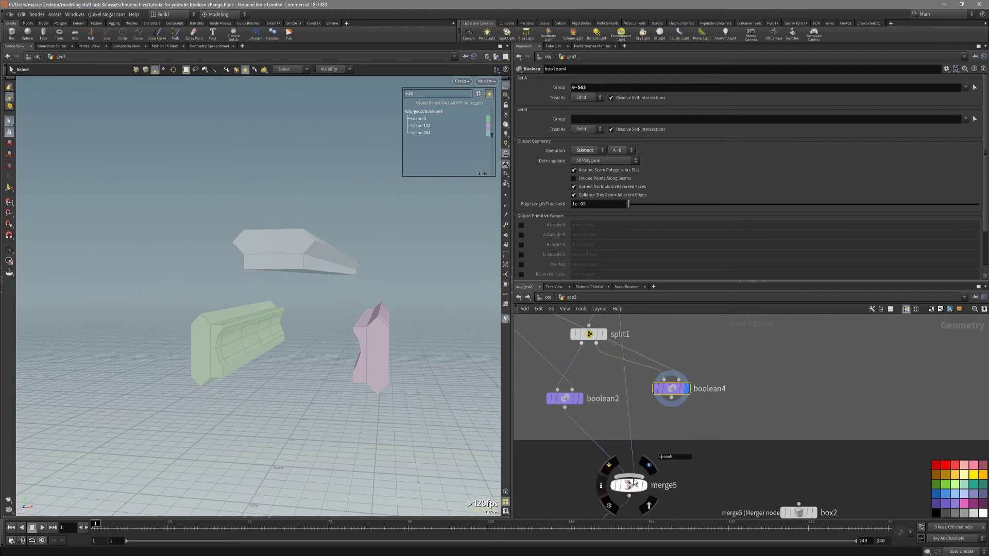
middle_drag(635, 488, 636, 449)
scroll(642, 407, down, 2)
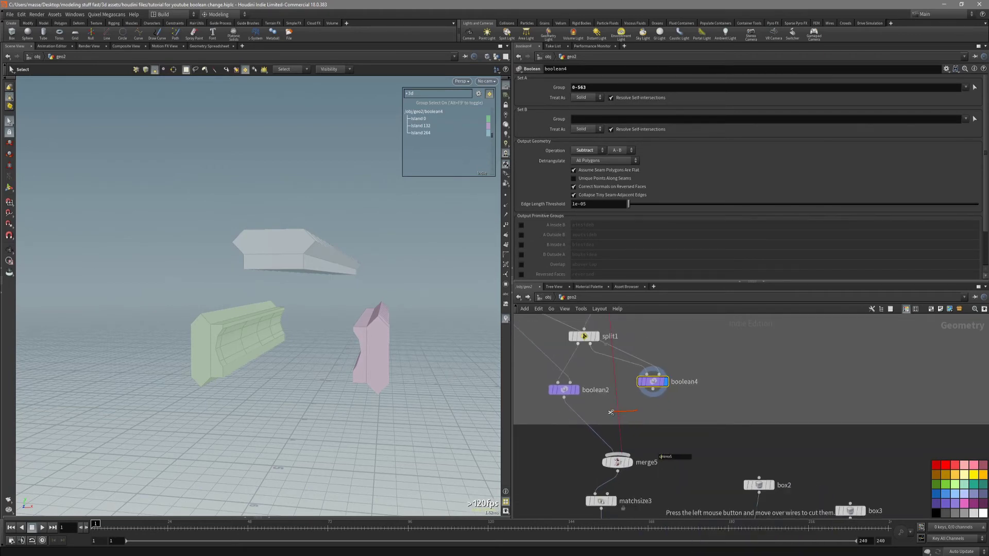
click(640, 458)
Examine how the trimmed rails meet the hollowed tube in merge5, using both perspective and Front views
drag(309, 330, 372, 337)
key(s)
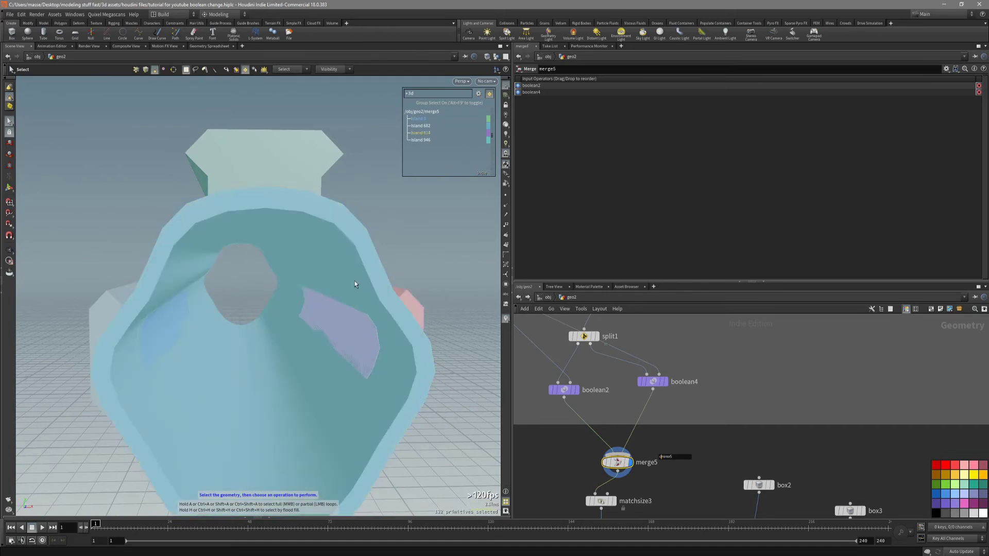
click(309, 167)
alt+drag(359, 287, 384, 312)
key(space+3)
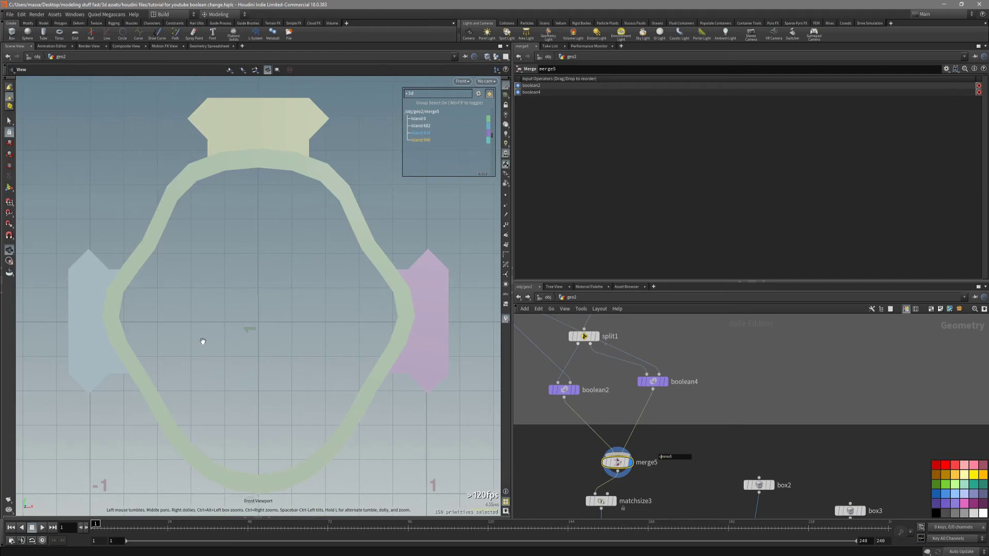
middle_drag(381, 313, 387, 327)
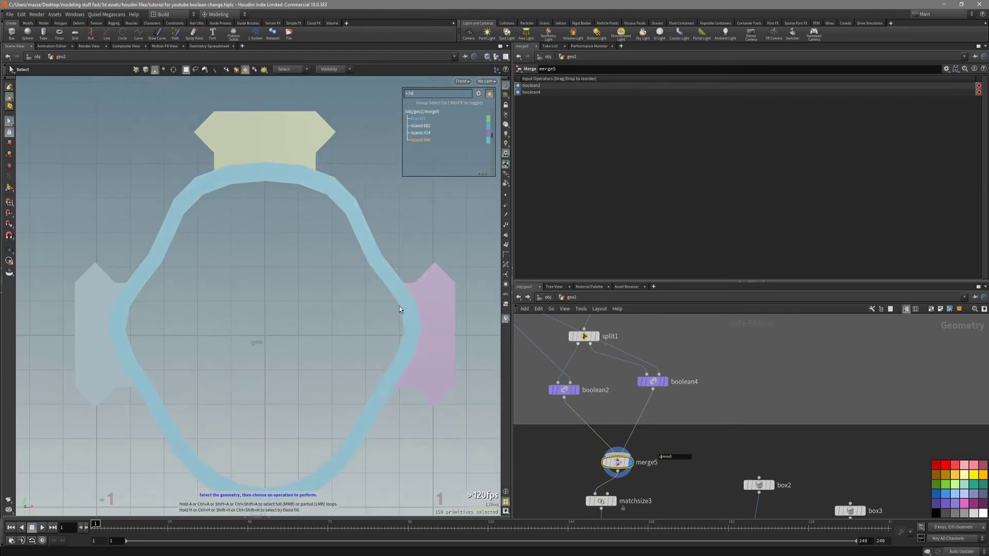
drag(407, 313, 382, 348)
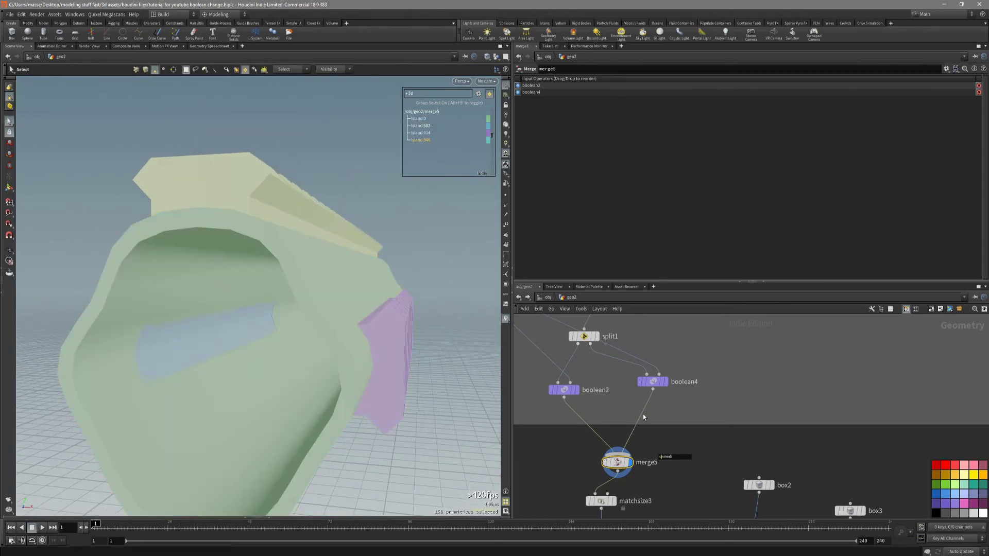
Display boolean4 and examine the inner faces of the separately cut side rails and top rail
scroll(641, 412, down, 2)
middle_drag(618, 396, 654, 447)
scroll(615, 425, up, 3)
scroll(636, 430, down, 2)
scroll(669, 442, up, 2)
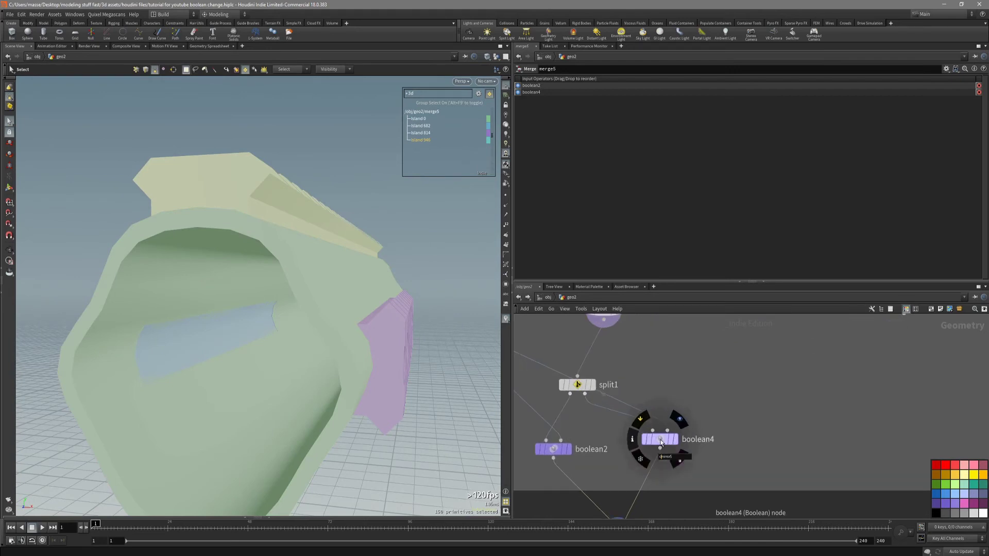
drag(668, 442, 667, 452)
scroll(656, 381, down, 1)
middle_drag(655, 377, 712, 387)
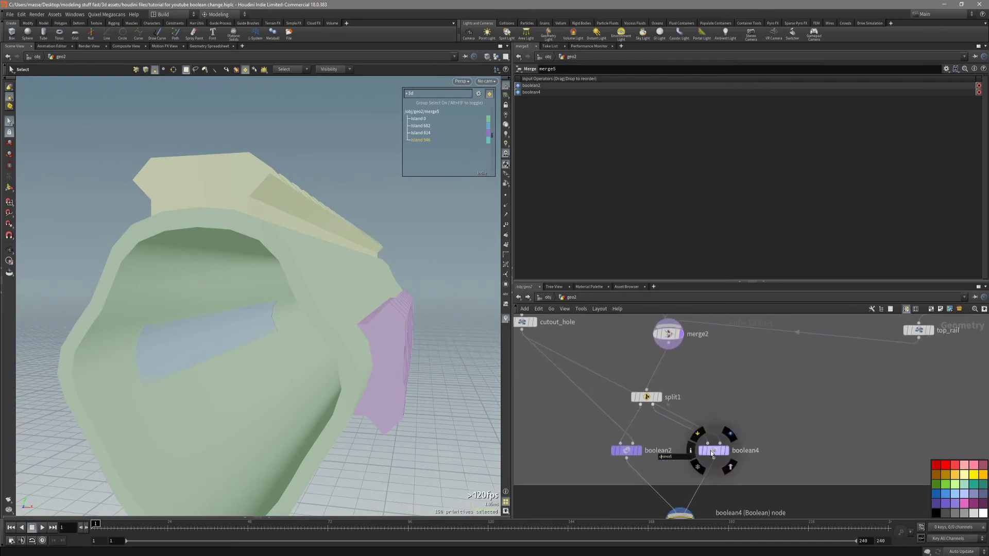
middle_drag(710, 450, 686, 436)
click(702, 436)
drag(403, 332, 365, 356)
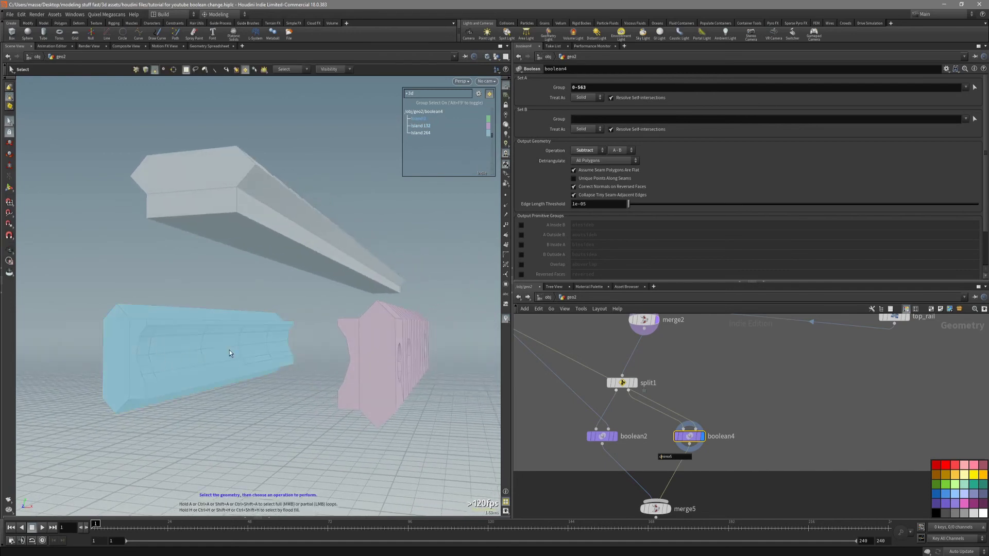
drag(230, 353, 346, 342)
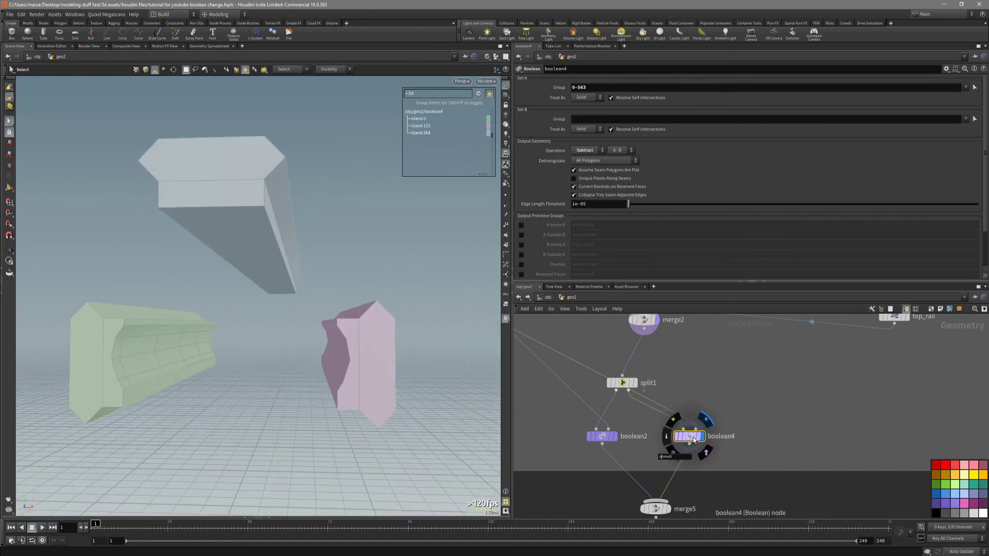
drag(694, 441, 691, 449)
Compare the cutout_hole cutter with the base_rail_shape it is scaled from, tracing its wires to both Booleans
scroll(728, 439, down, 3)
middle_drag(728, 435, 747, 466)
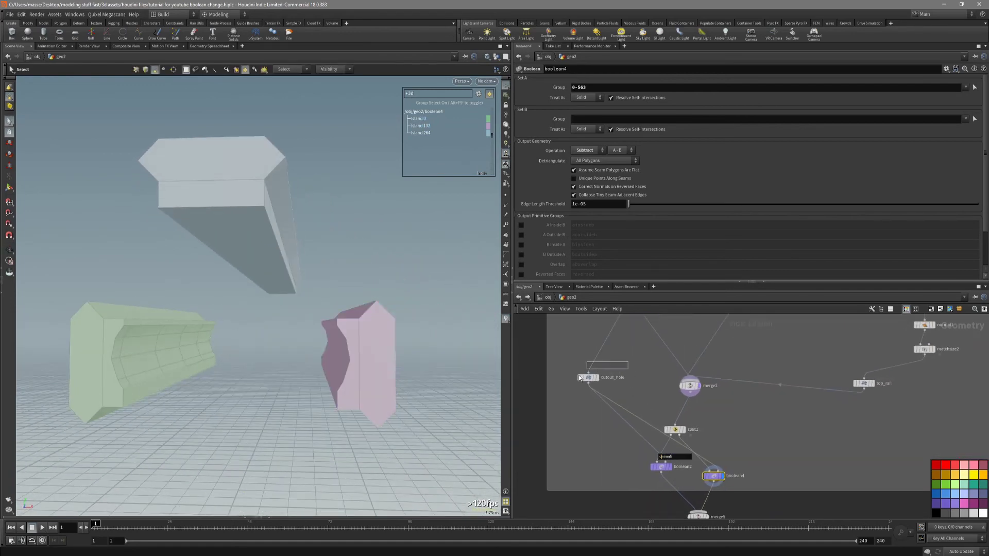
click(597, 378)
alt+drag(335, 341, 268, 358)
key(Escape)
drag(353, 352, 344, 342)
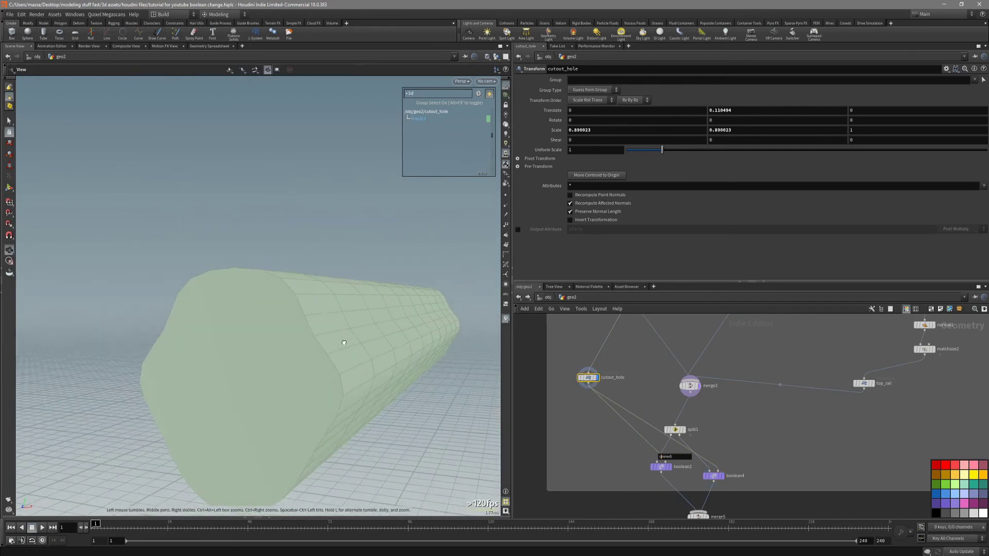
middle_drag(644, 366, 623, 426)
click(610, 350)
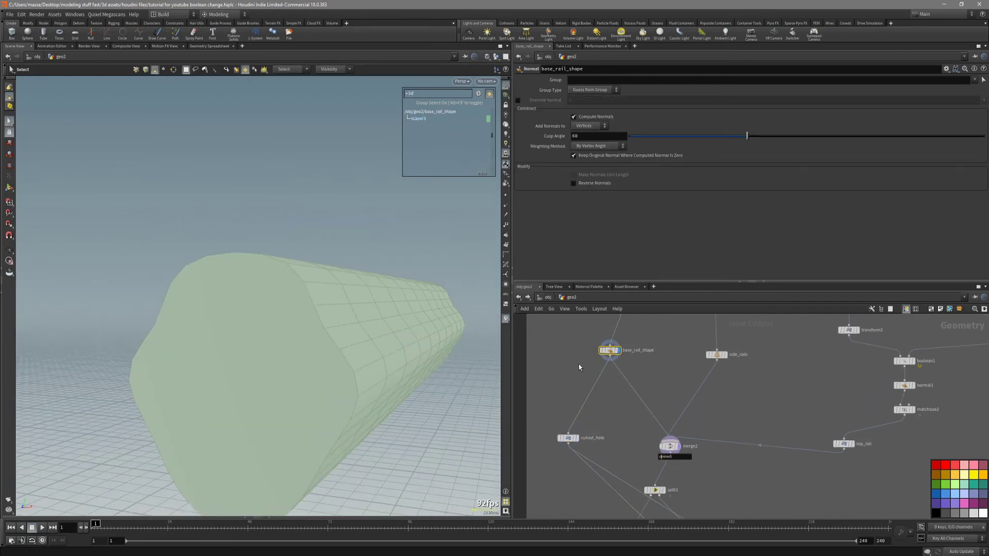
click(568, 438)
middle_drag(545, 472, 539, 425)
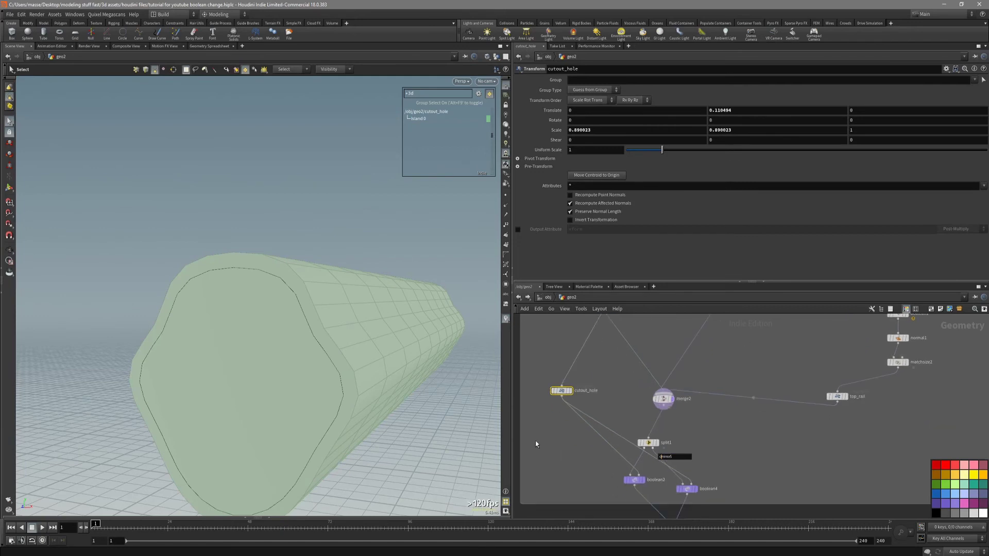
Display cutout_hole on its own to inspect the cutter, followed by the combined tube and rails in merge5
key(Escape)
drag(320, 388, 304, 407)
key(s)
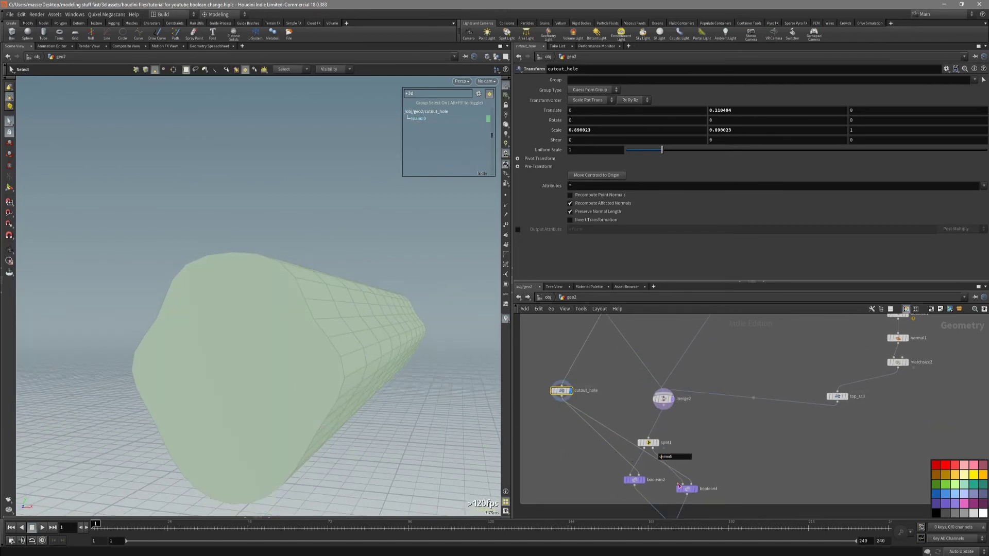
middle_drag(715, 458, 699, 439)
scroll(671, 446, up, 2)
middle_drag(645, 495, 643, 446)
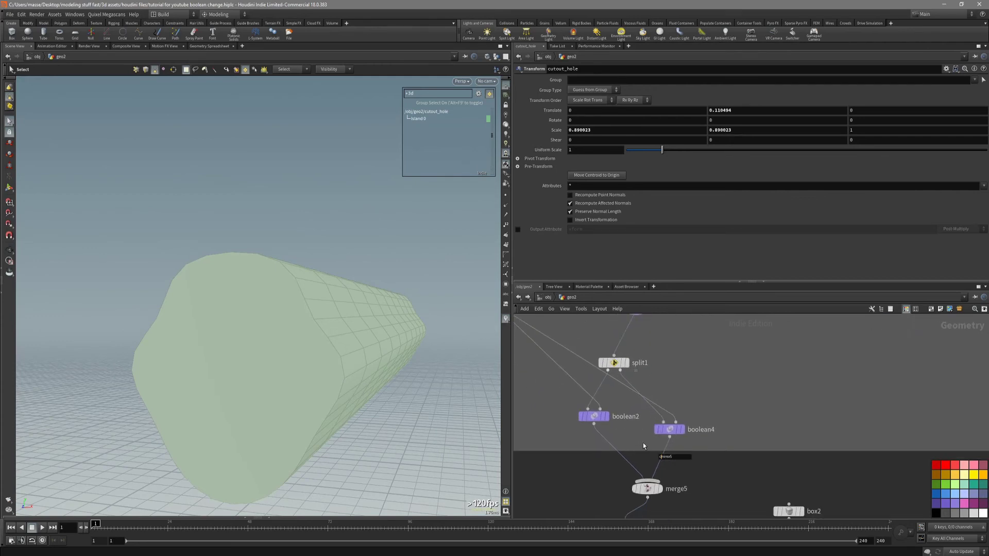
click(637, 496)
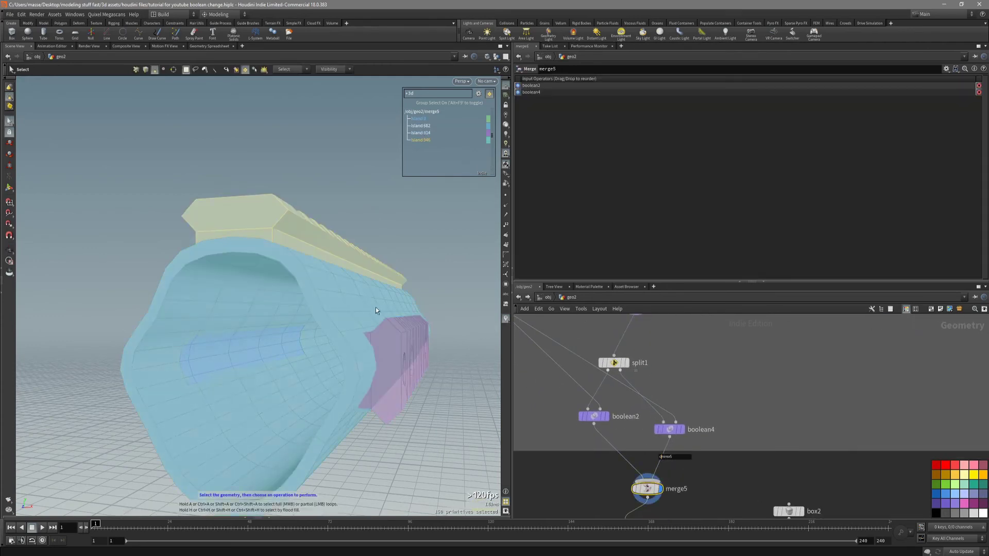
Rewire boolean4's second input from cutout_hole to base_rail_shape and display boolean4 to check the rails' inner faces
middle_drag(712, 391, 694, 407)
click(652, 445)
scroll(679, 390, down, 3)
middle_drag(610, 321, 606, 389)
click(668, 485)
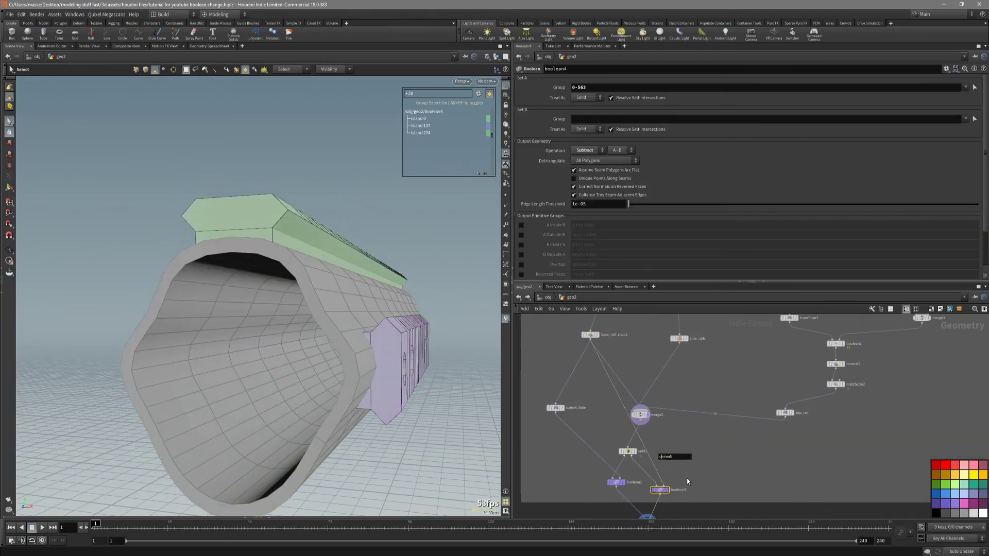
middle_drag(694, 476, 687, 450)
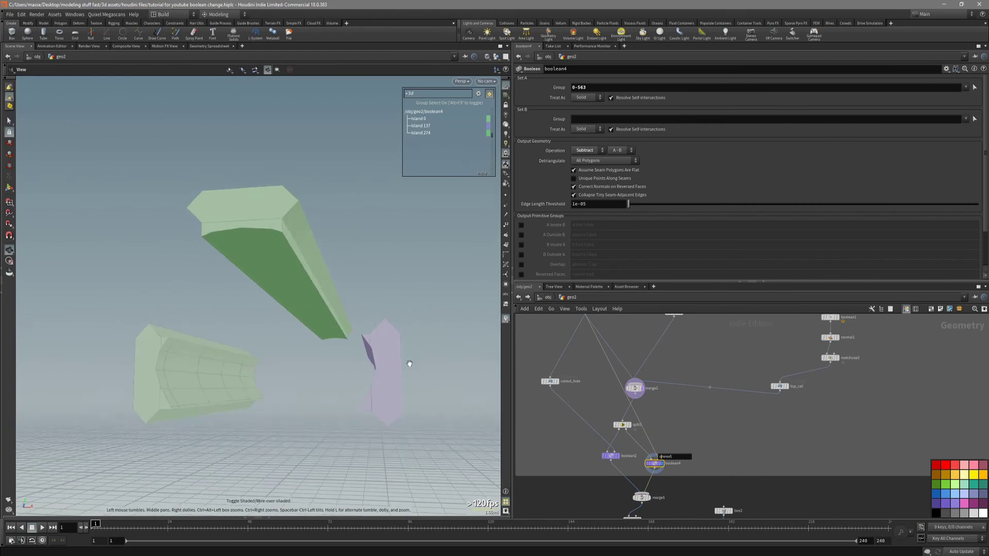
Display merge5 and examine how the rails meet the hollow tube, comparing it with the rails alone in boolean4
click(642, 497)
key(r)
alt+drag(335, 440, 504, 323)
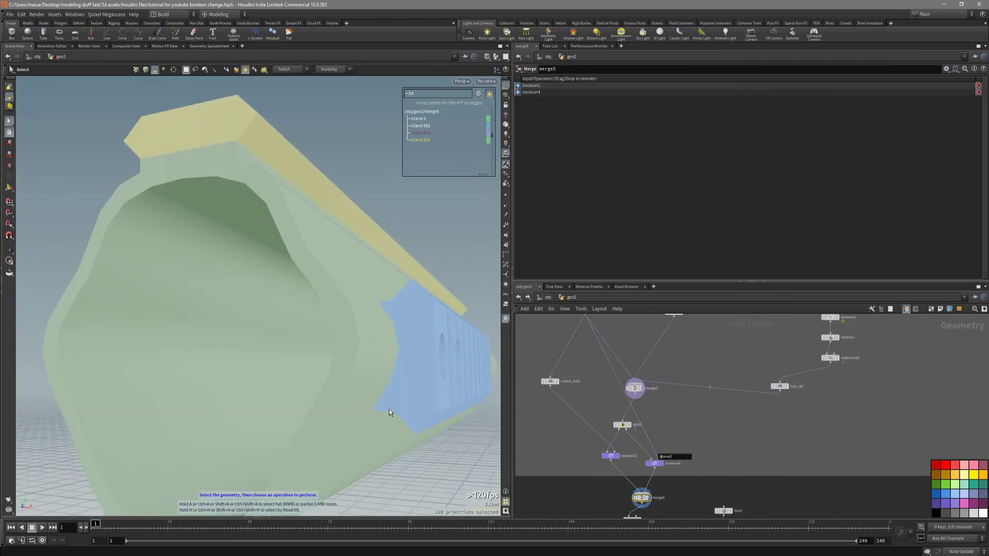
alt+drag(391, 378, 329, 356)
middle_drag(666, 500, 660, 438)
scroll(661, 439, up, 3)
click(649, 384)
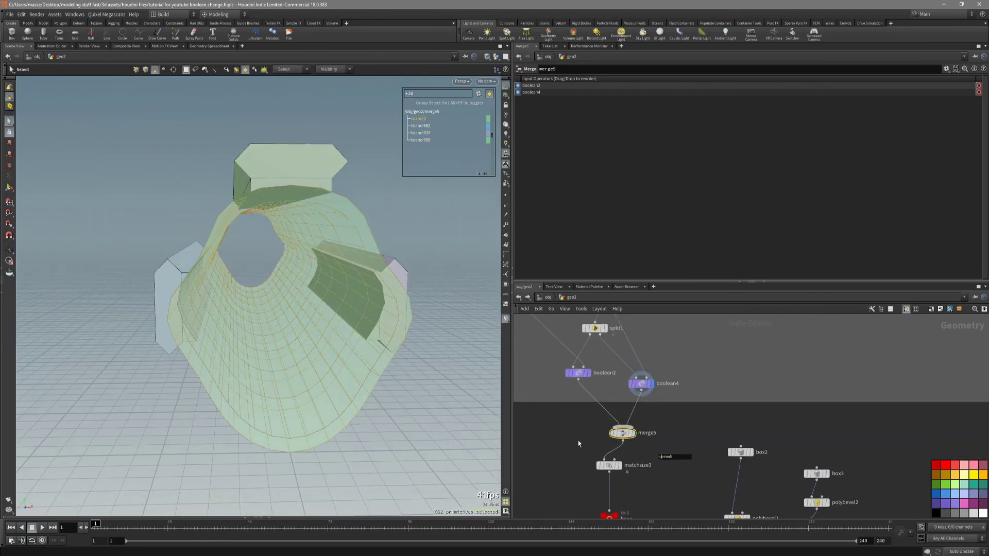
Move the matchsize3 node aside to free space below merge5, and display merge5
click(607, 465)
click(592, 476)
scroll(600, 458, down, 2)
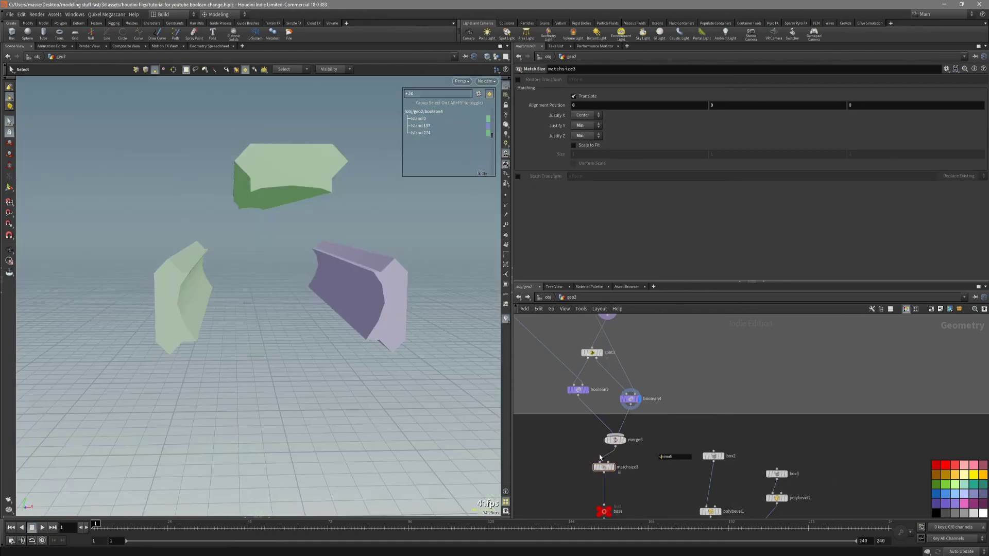
drag(624, 447, 625, 447)
click(624, 441)
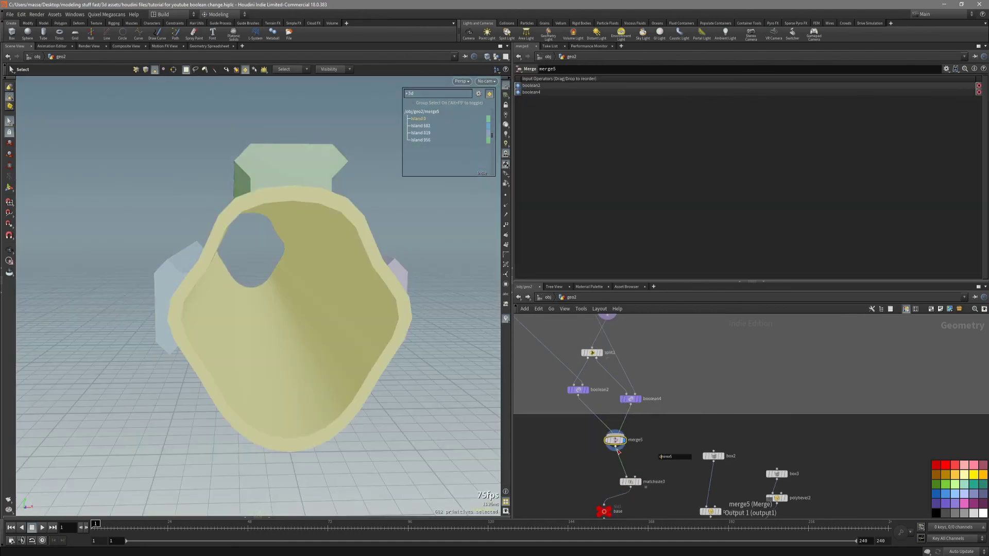
Add an Exploded View node fed by merge5, place it beside matchsize3, and display it
key(Tab)
text(expo)
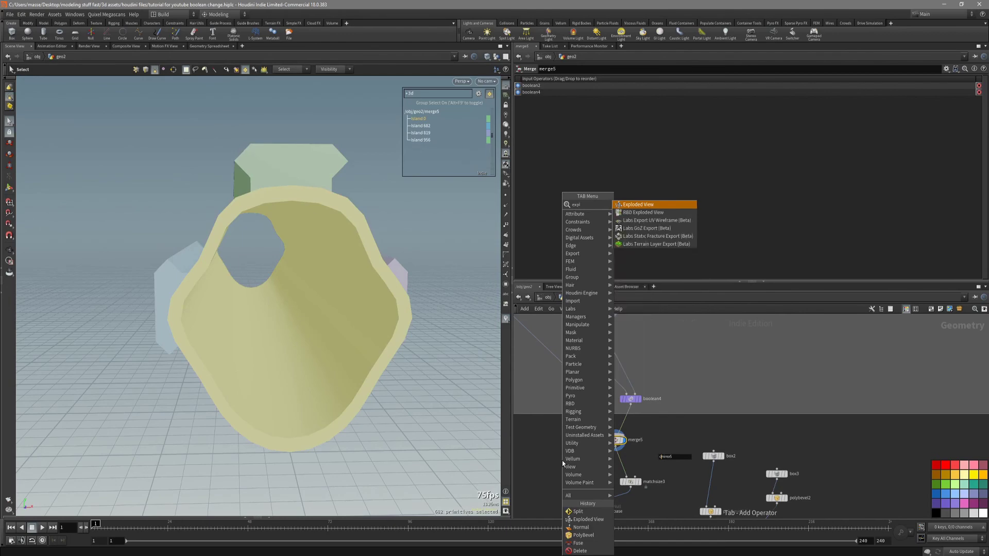
key(Return)
click(562, 463)
click(570, 462)
Examine the exploded tube and rails from several angles with wireframe shown over the shading
mouse_move(407, 330)
alt+mouse_down()
mouse_move(375, 336)
mouse_move(346, 304)
mouse_move(359, 359)
mouse_move(381, 333)
mouse_move(269, 344)
mouse_move(300, 327)
mouse_move(320, 340)
mouse_move(198, 324)
mouse_move(250, 311)
mouse_move(283, 335)
mouse_move(318, 317)
mouse_move(332, 330)
mouse_move(309, 324)
mouse_move(374, 370)
alt+mouse_up()
scroll(347, 305, down, 5)
key(shift+w)
alt+drag(313, 362, 368, 383)
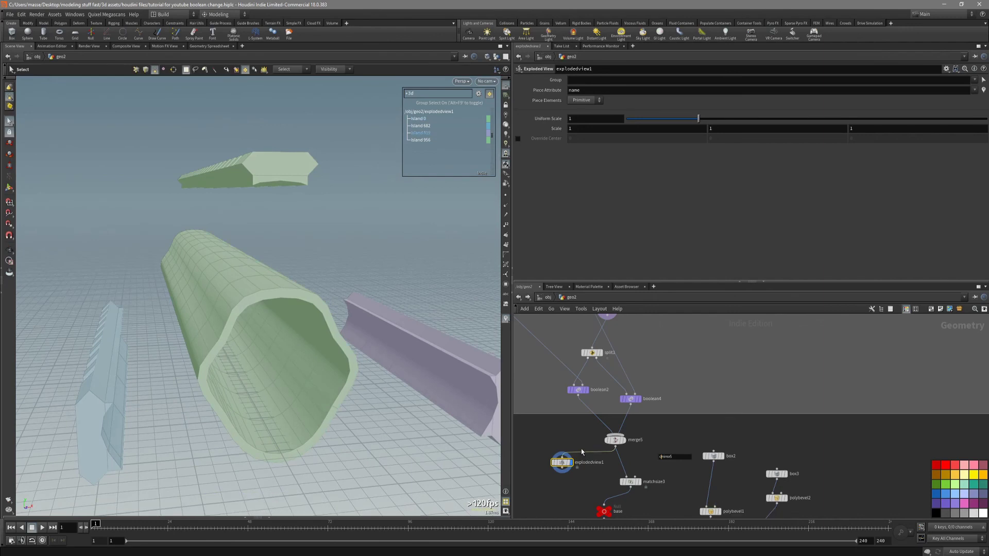
middle_drag(581, 452, 573, 410)
scroll(584, 452, up, 2)
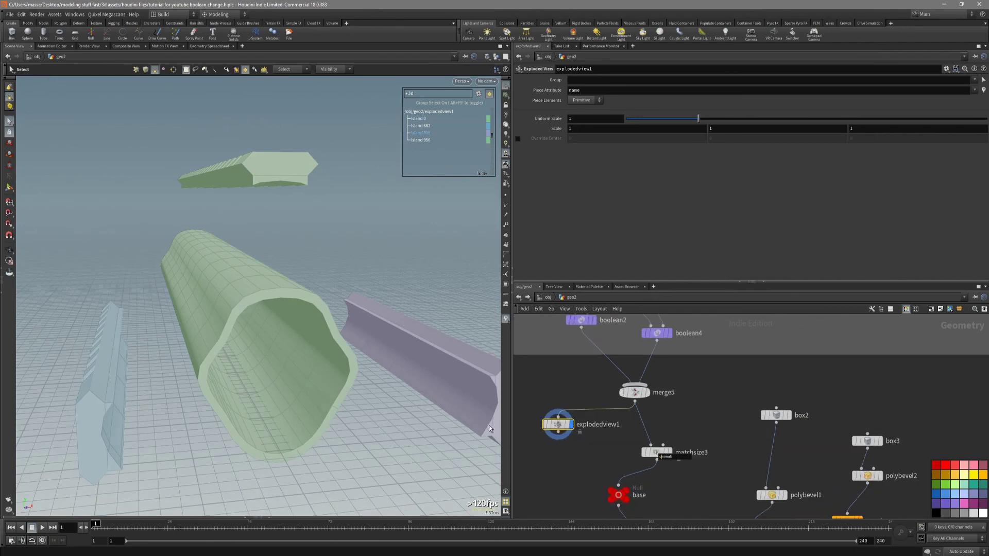